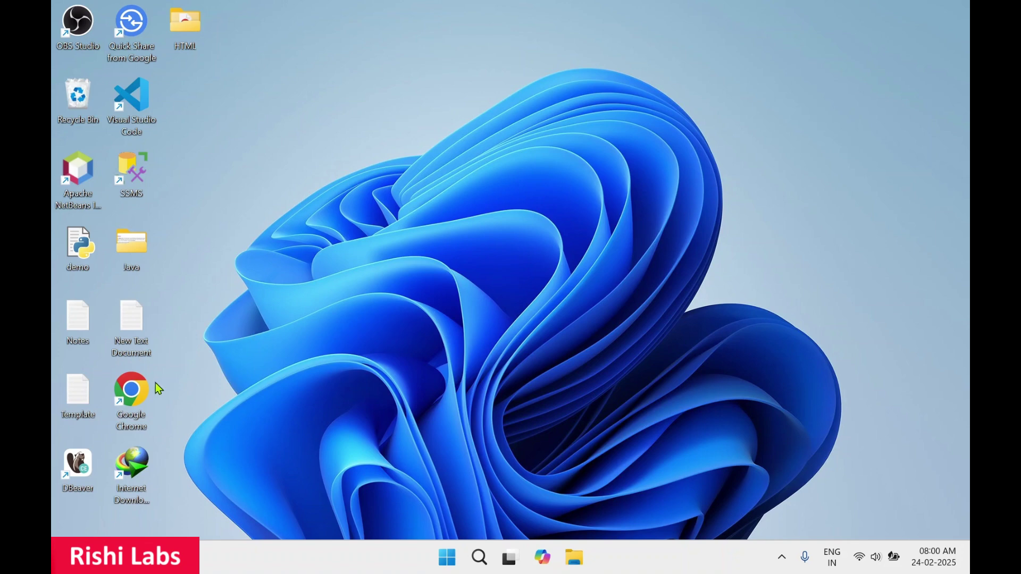
- Launch Chrome and search Google for 'dart sdk download'
{"action": "double_click", "coordinate": [142, 394]}
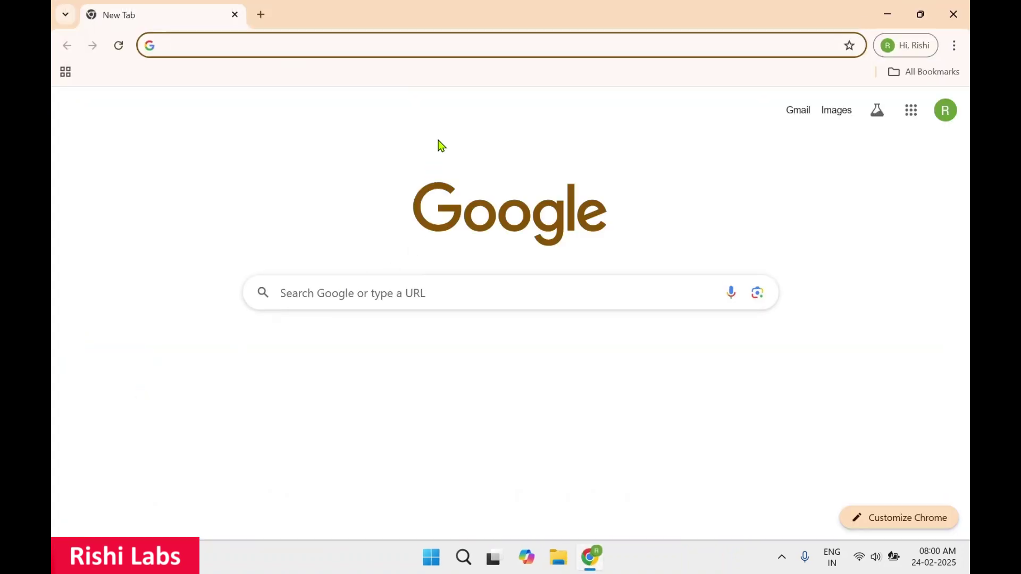
{"action": "left_click", "coordinate": [291, 44]}
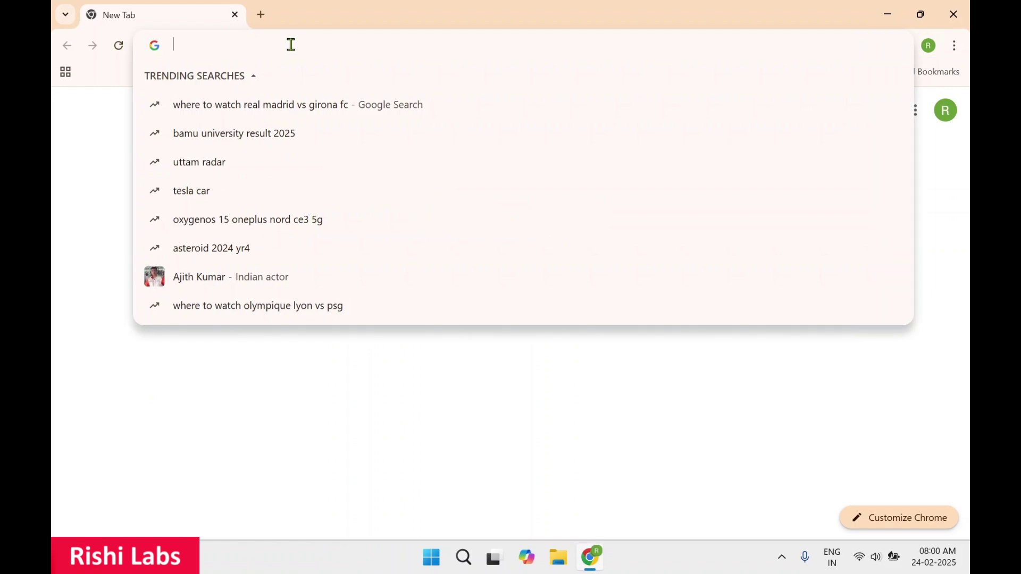
{"action": "type", "text": "dart"}
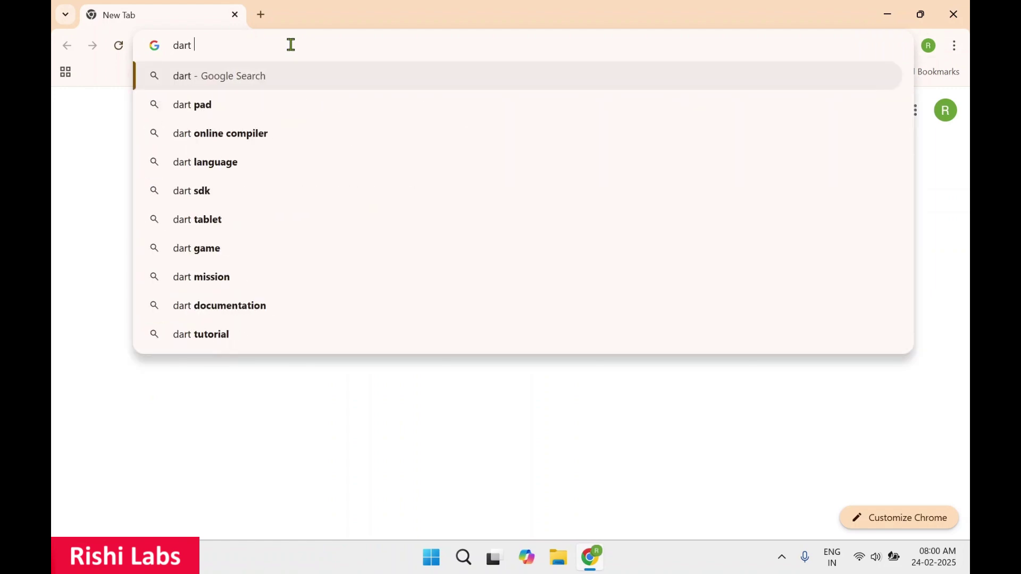
{"action": "type", "text": " sdk"}
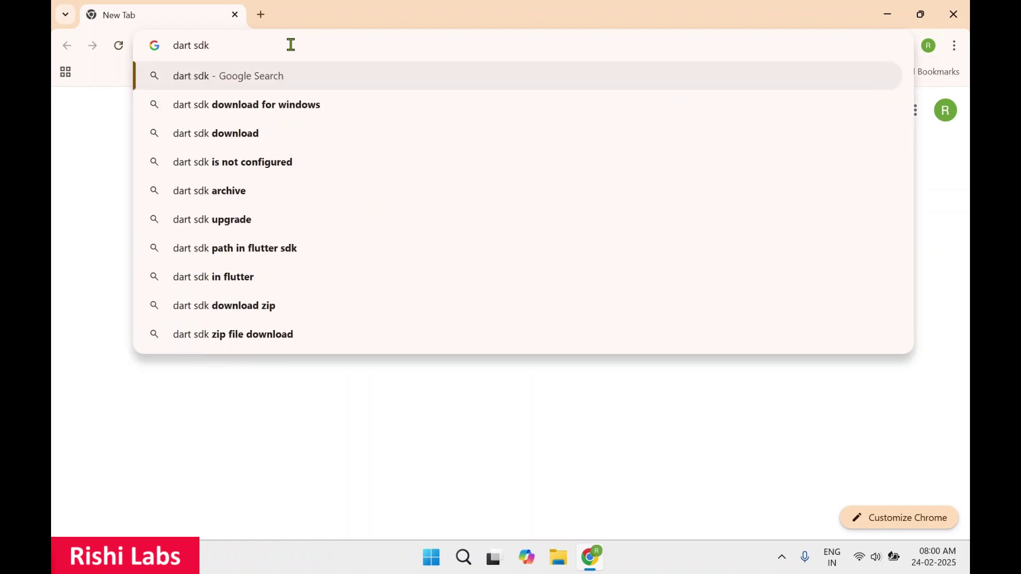
{"action": "key", "text": "Down"}
{"action": "key", "text": "Down"}
{"action": "key", "text": "Return"}
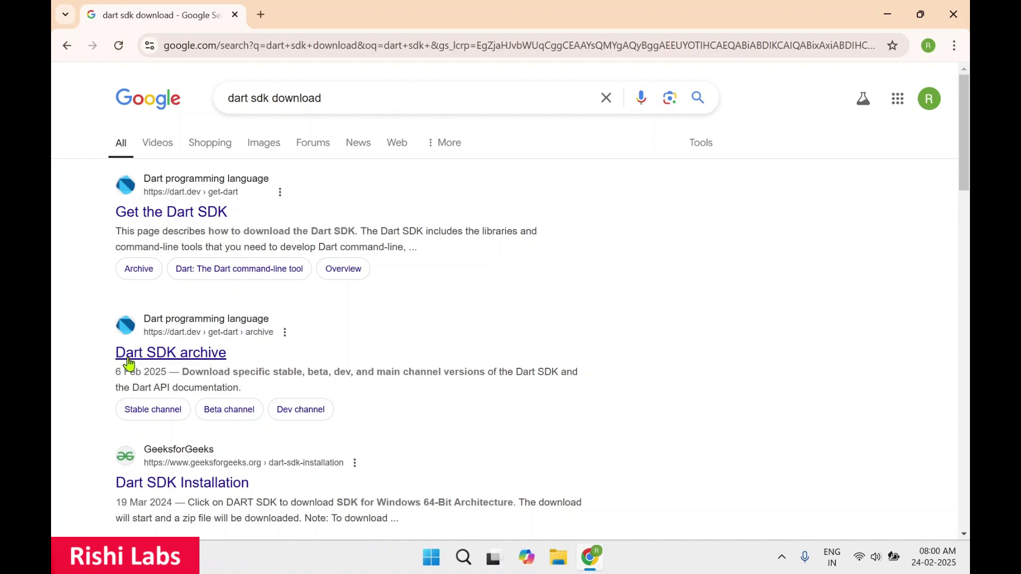
- Open the Dart SDK archive page on dart.dev from the search results
{"action": "left_click", "coordinate": [189, 361]}
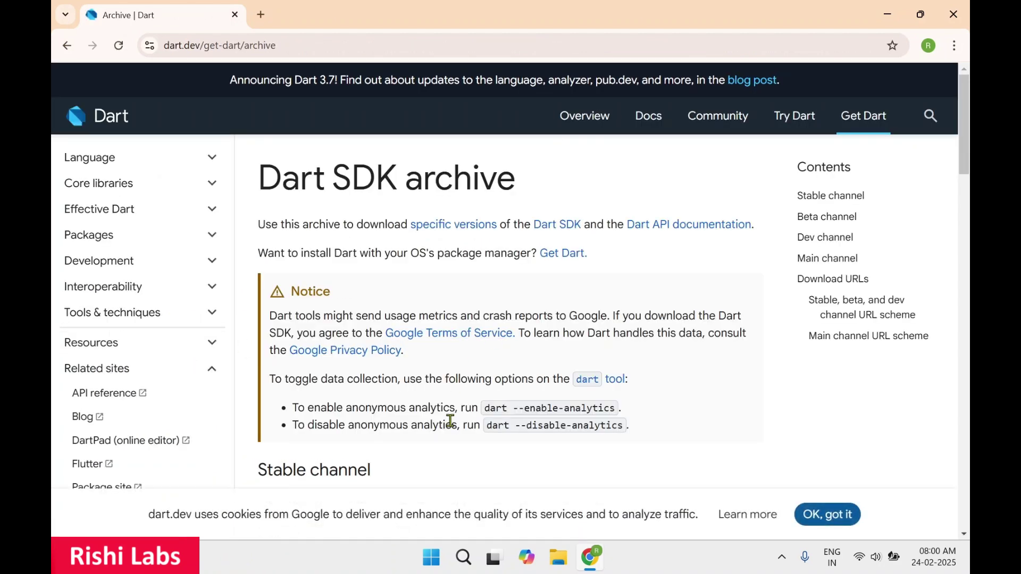
{"action": "scroll", "coordinate": [452, 423], "scroll_direction": "down", "scroll_amount": 3}
{"action": "scroll", "coordinate": [452, 428], "scroll_direction": "down", "scroll_amount": 1}
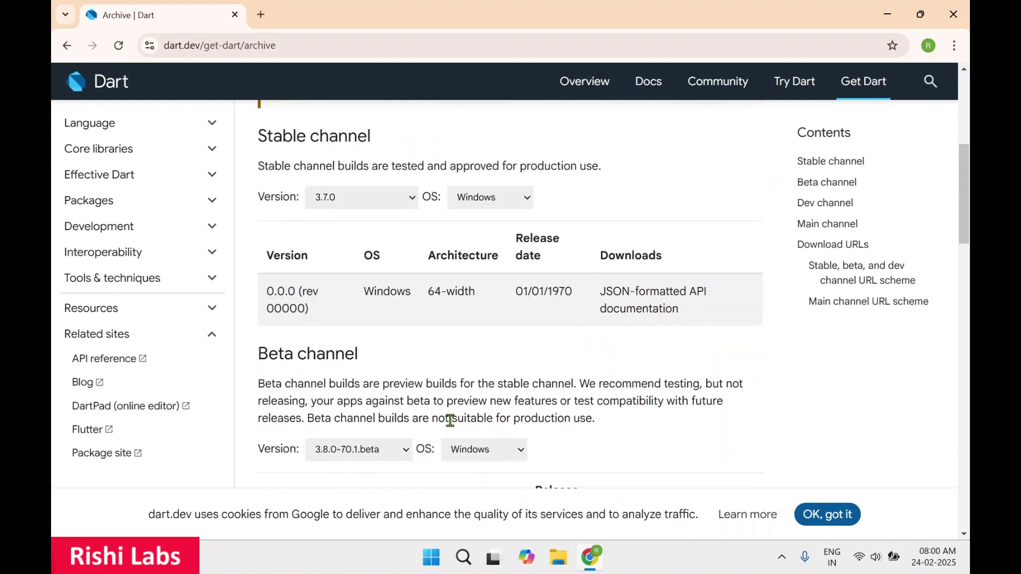
{"action": "scroll", "coordinate": [356, 162], "scroll_direction": "down", "scroll_amount": 2}
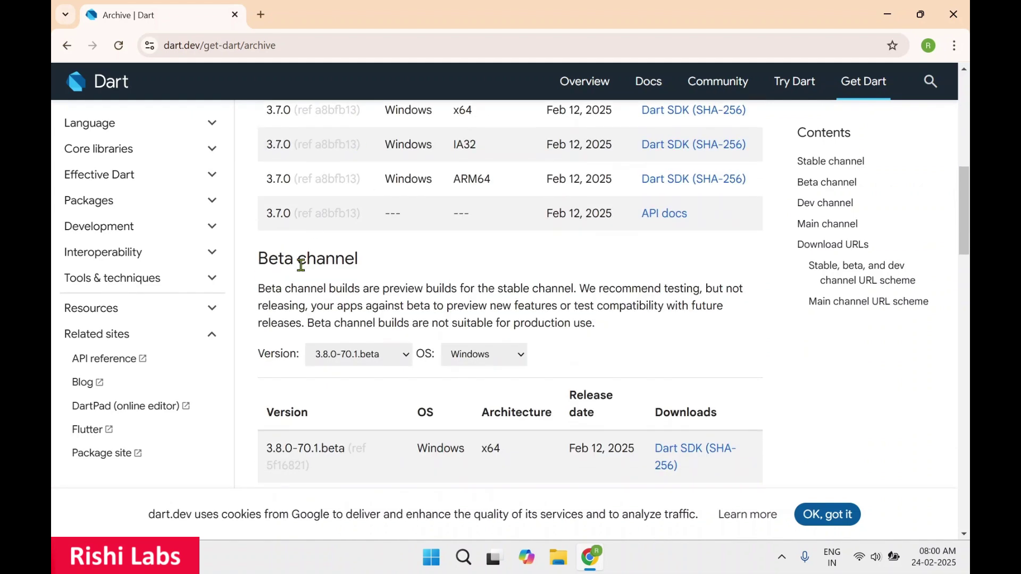
{"action": "scroll", "coordinate": [337, 285], "scroll_direction": "down", "scroll_amount": 3}
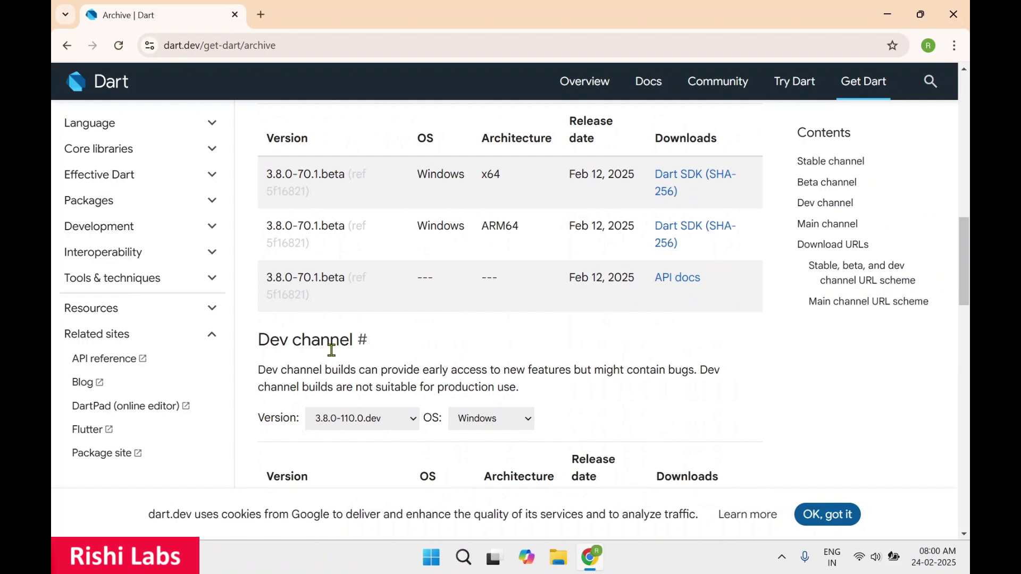
{"action": "scroll", "coordinate": [369, 370], "scroll_direction": "down", "scroll_amount": 2}
{"action": "scroll", "coordinate": [372, 372], "scroll_direction": "up", "scroll_amount": 4}
{"action": "scroll", "coordinate": [370, 368], "scroll_direction": "up", "scroll_amount": 4}
{"action": "scroll", "coordinate": [371, 367], "scroll_direction": "up", "scroll_amount": 2}
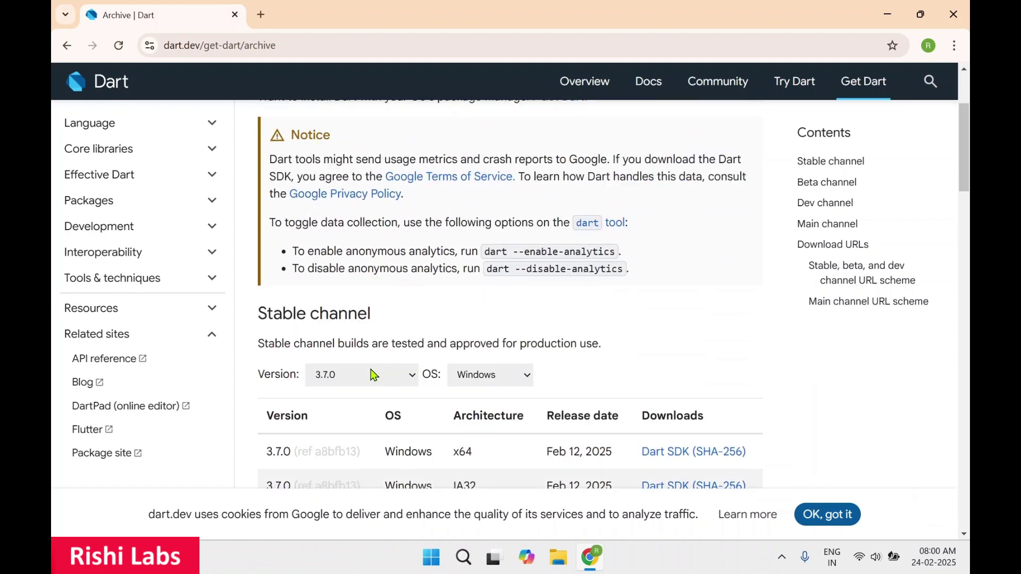
{"action": "scroll", "coordinate": [372, 371], "scroll_direction": "down", "scroll_amount": 1}
{"action": "scroll", "coordinate": [336, 267], "scroll_direction": "down", "scroll_amount": 1}
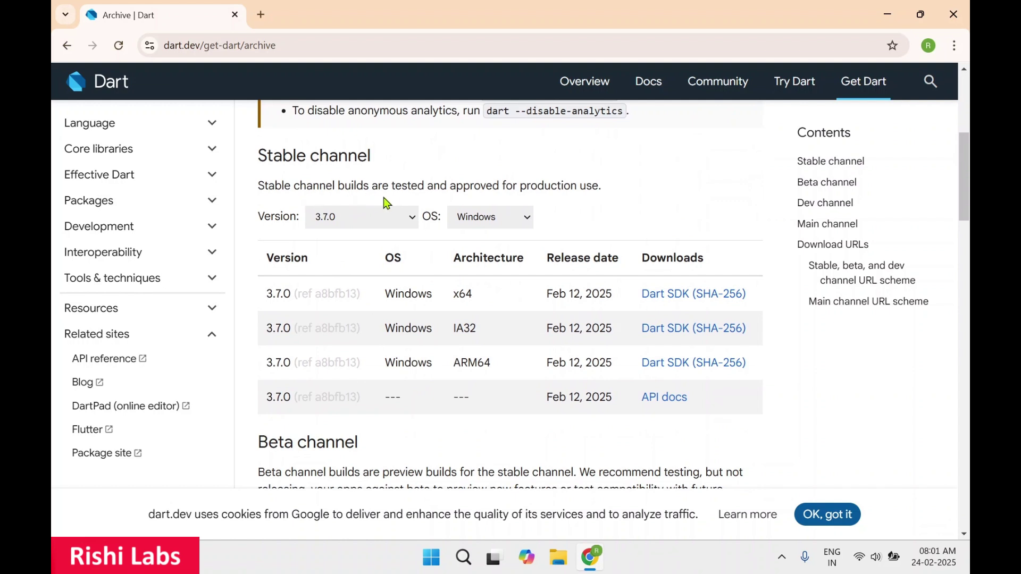
- Keep version 3.7.0 and Windows selected in the Stable channel download table
{"action": "left_click", "coordinate": [374, 226]}
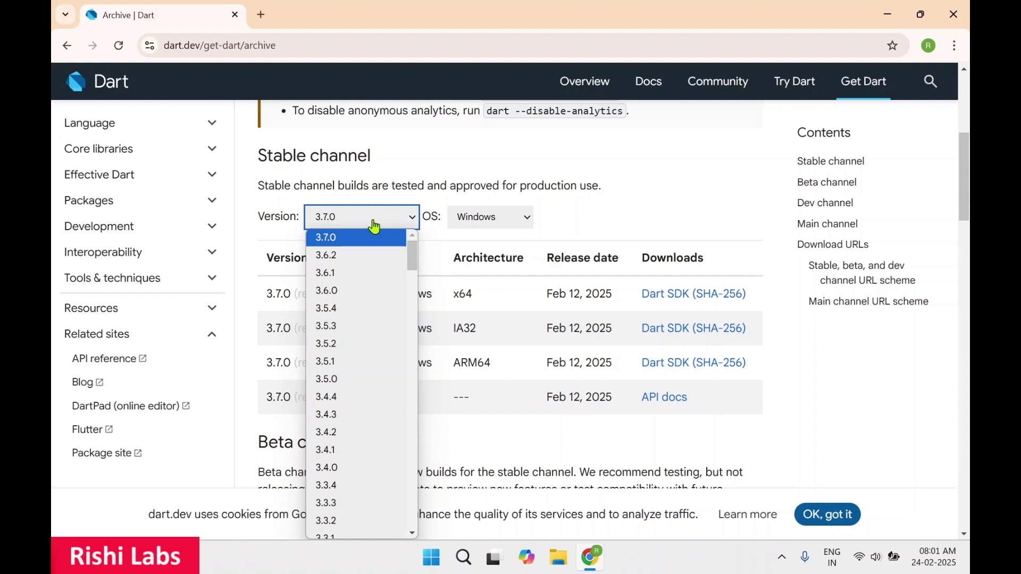
{"action": "scroll", "coordinate": [376, 342], "scroll_direction": "down", "scroll_amount": 3}
{"action": "scroll", "coordinate": [376, 342], "scroll_direction": "down", "scroll_amount": 2}
{"action": "scroll", "coordinate": [376, 341], "scroll_direction": "up", "scroll_amount": 5}
{"action": "left_click", "coordinate": [351, 238]}
{"action": "left_click", "coordinate": [500, 220]}
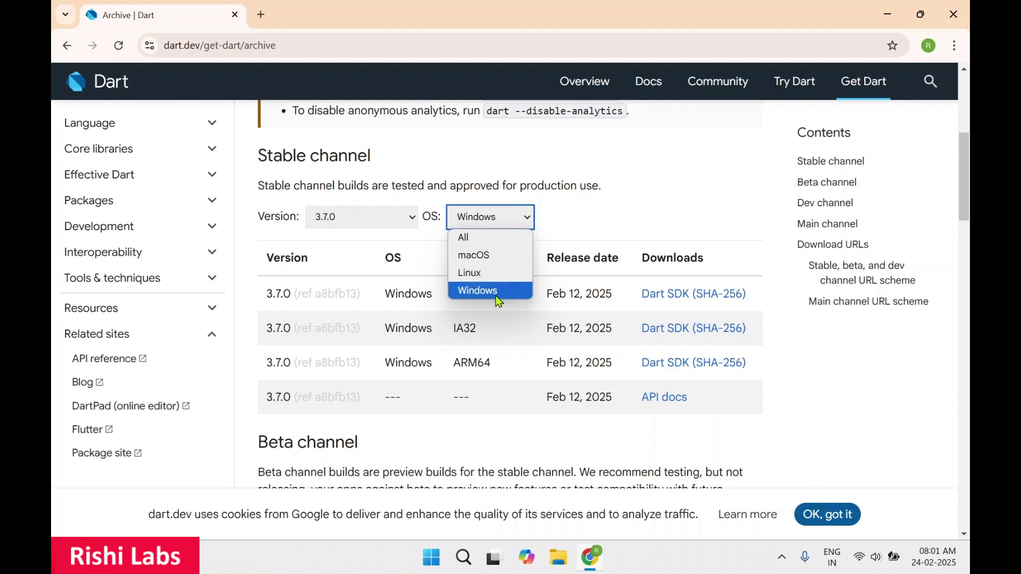
{"action": "left_click", "coordinate": [496, 290]}
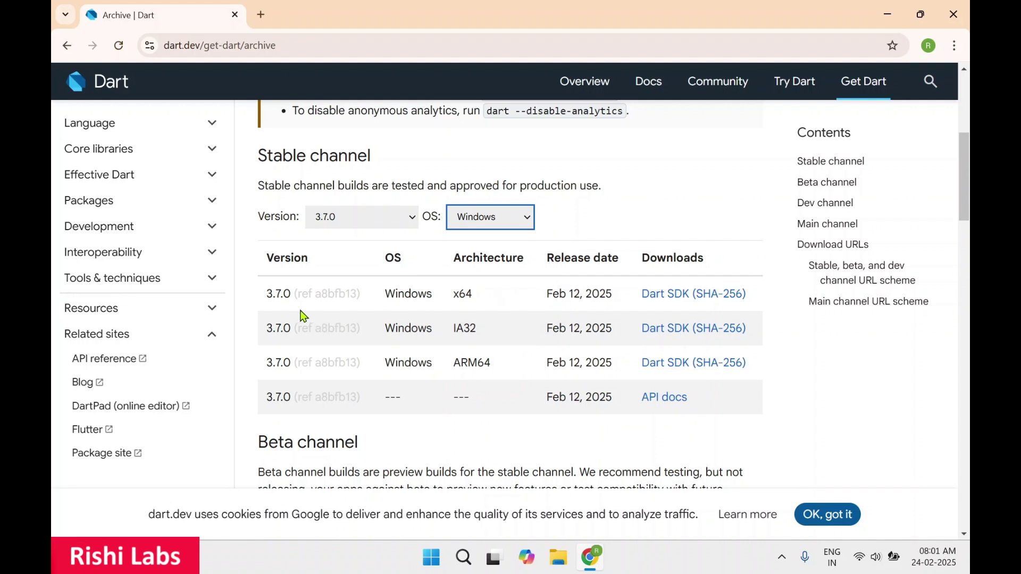
{"action": "triple_click", "coordinate": [579, 295]}
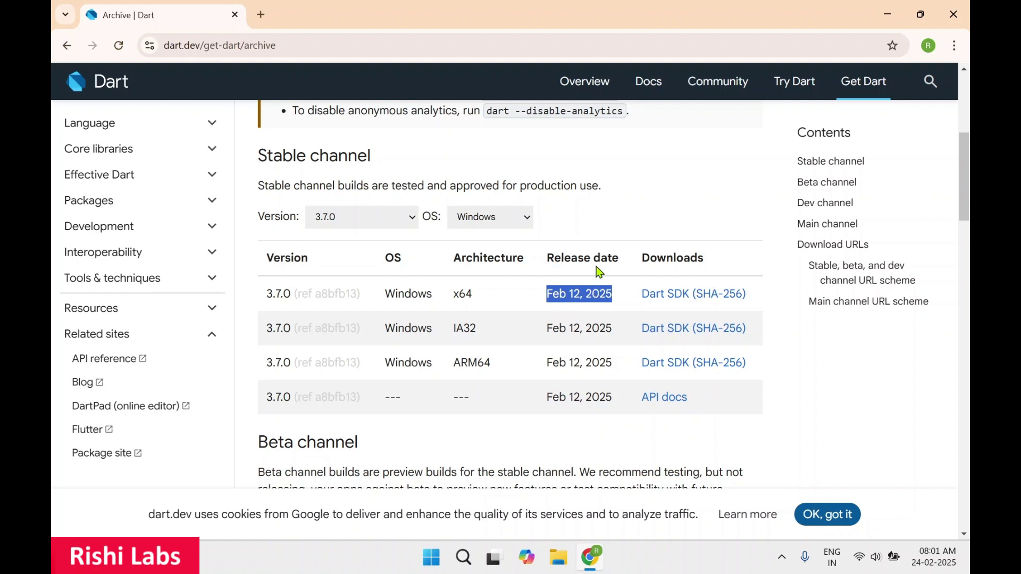
{"action": "left_click", "coordinate": [632, 225]}
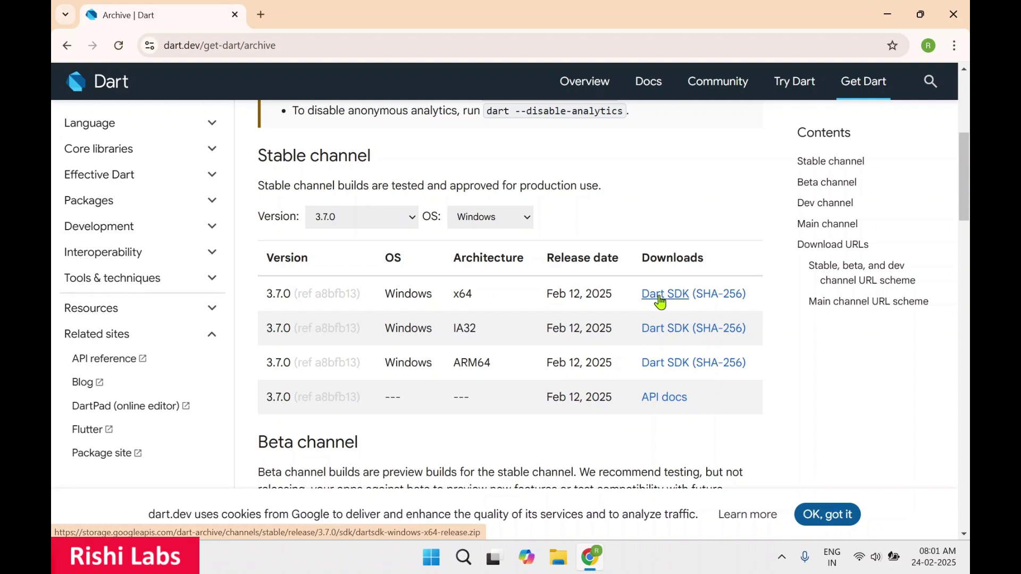
- Download the x64 Dart SDK zip and reveal it from Chrome's download panel
{"action": "left_click", "coordinate": [661, 301]}
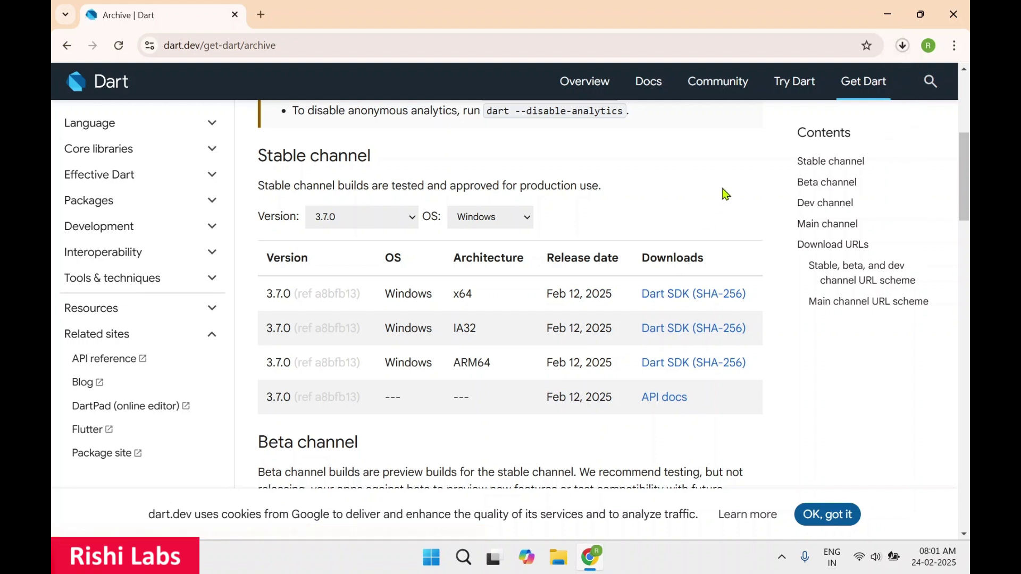
{"action": "left_click", "coordinate": [903, 46]}
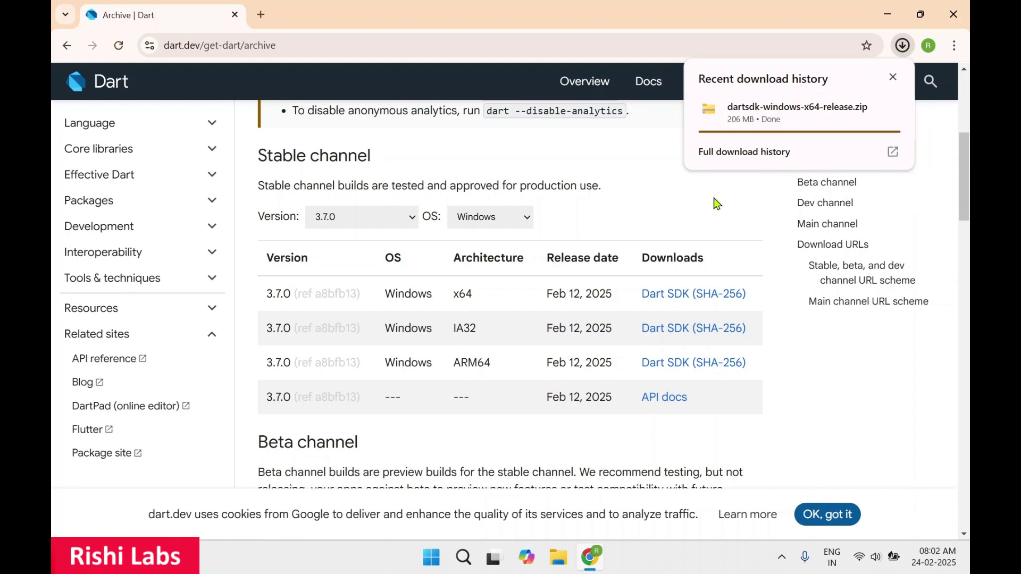
{"action": "mouse_move", "coordinate": [799, 112]}
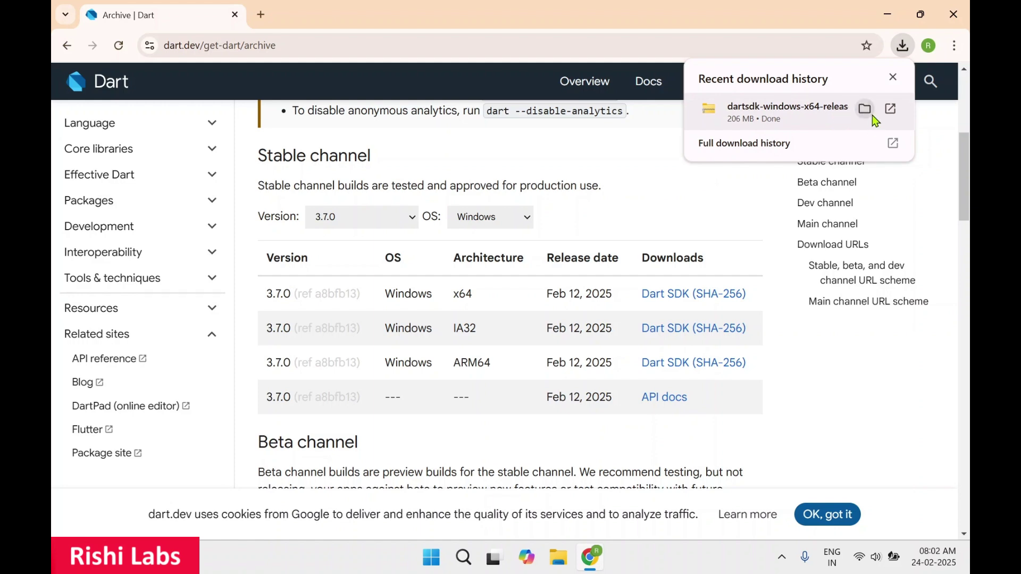
{"action": "left_click", "coordinate": [868, 112]}
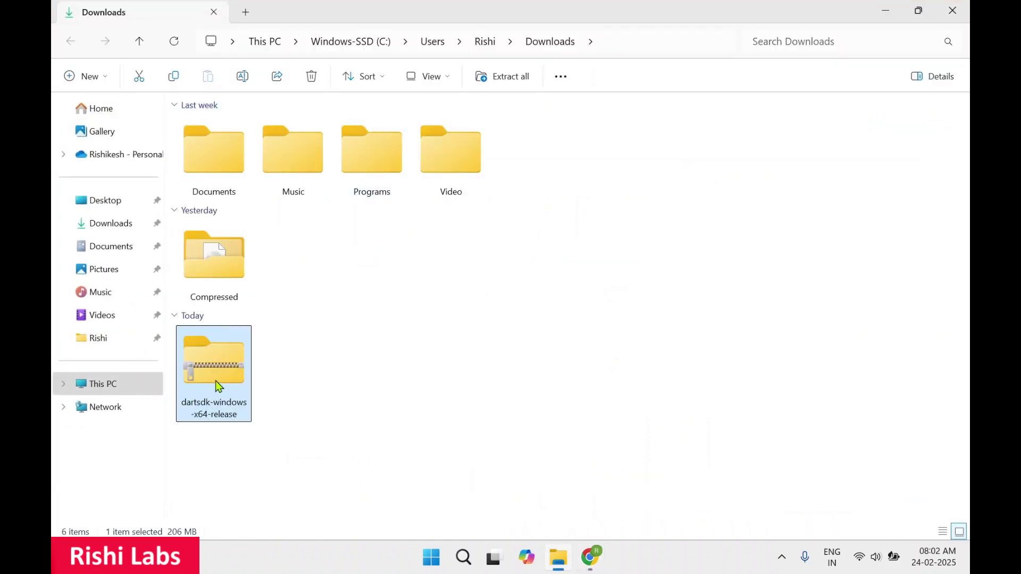
- Extract the zip with 7-Zip into dartsdk-windows-x64-release and open that folder
{"action": "right_click", "coordinate": [217, 386]}
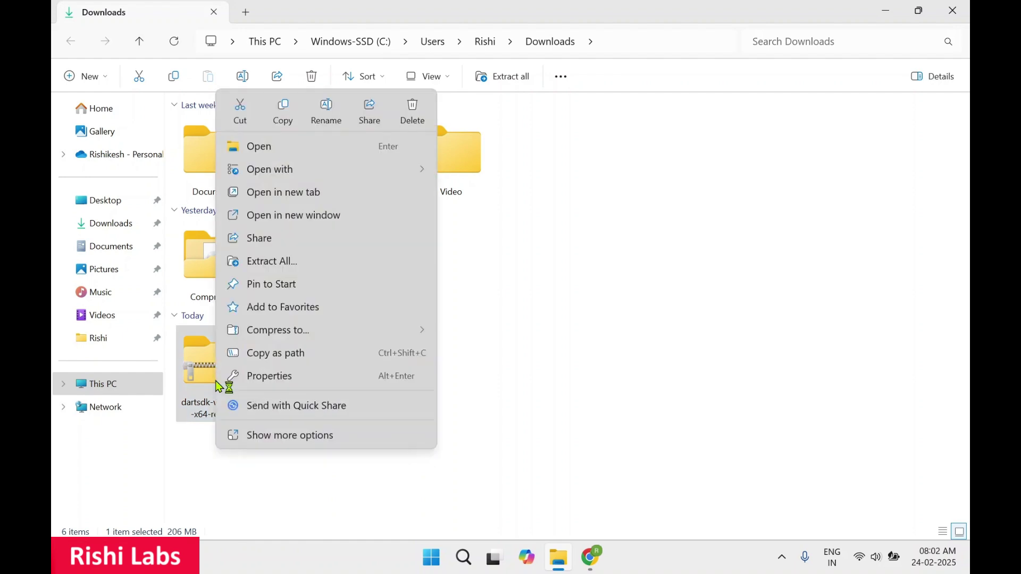
{"action": "left_click", "coordinate": [297, 435]}
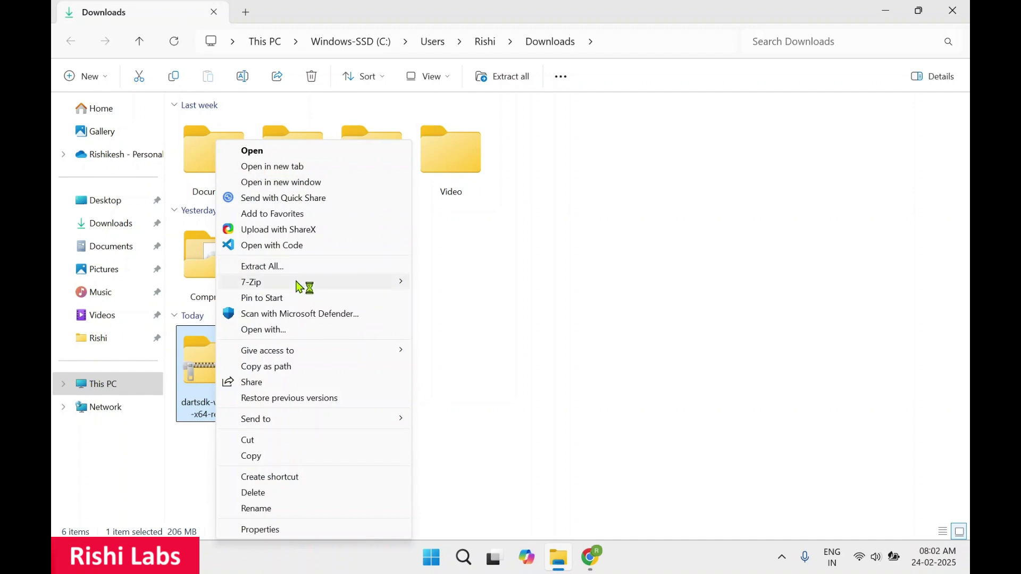
{"action": "mouse_move", "coordinate": [251, 281]}
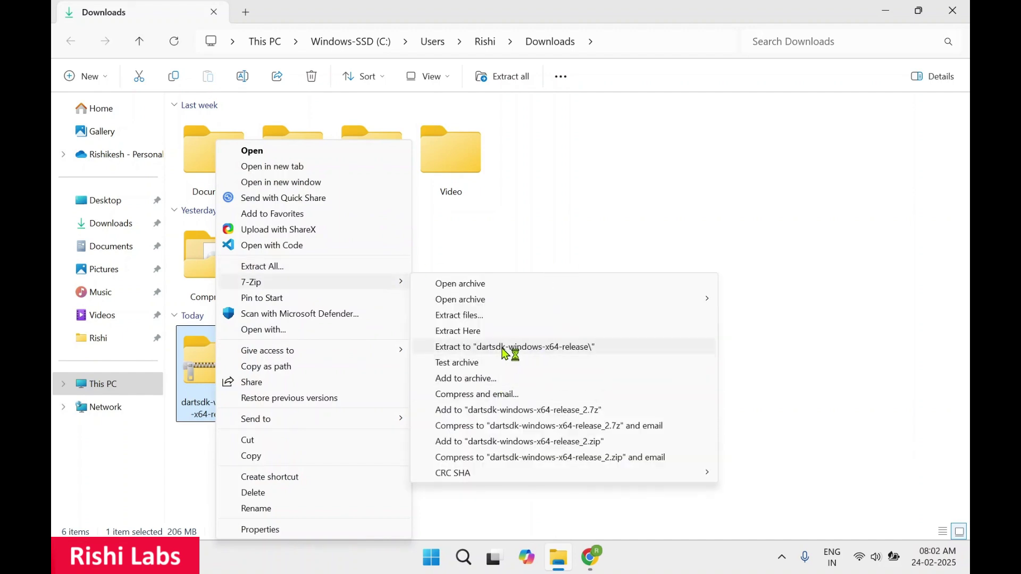
{"action": "left_click", "coordinate": [516, 348]}
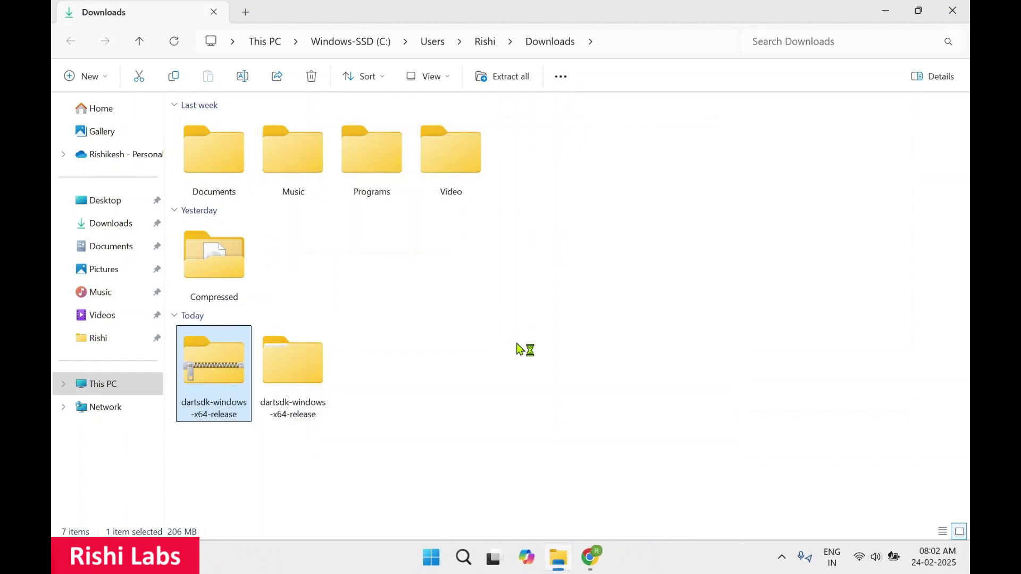
{"action": "left_click", "coordinate": [296, 369]}
{"action": "double_click", "coordinate": [296, 369]}
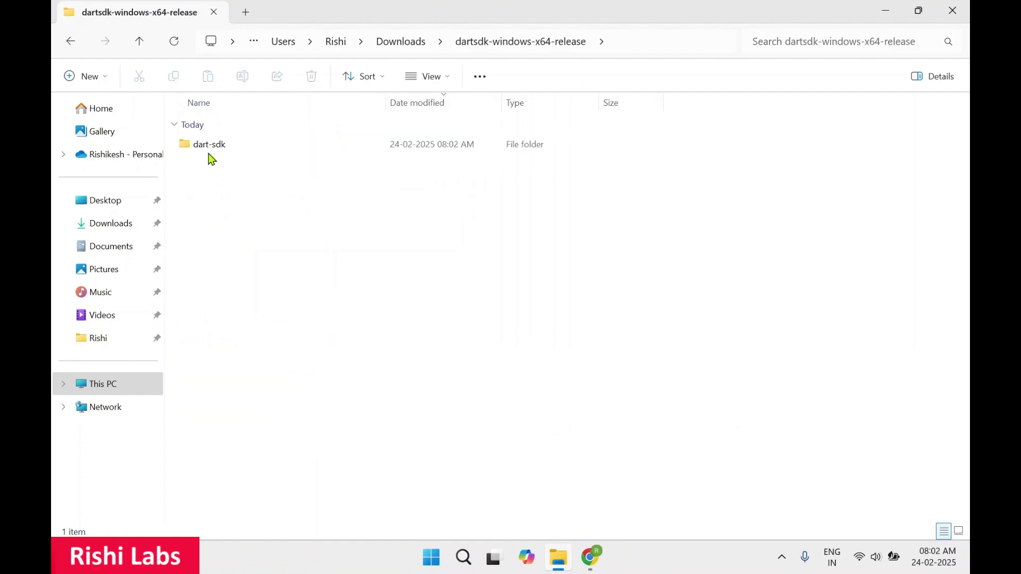
- Check the dart-sdk folder's contents, then copy it and paste it into Windows-SSD (C:)
{"action": "double_click", "coordinate": [247, 151]}
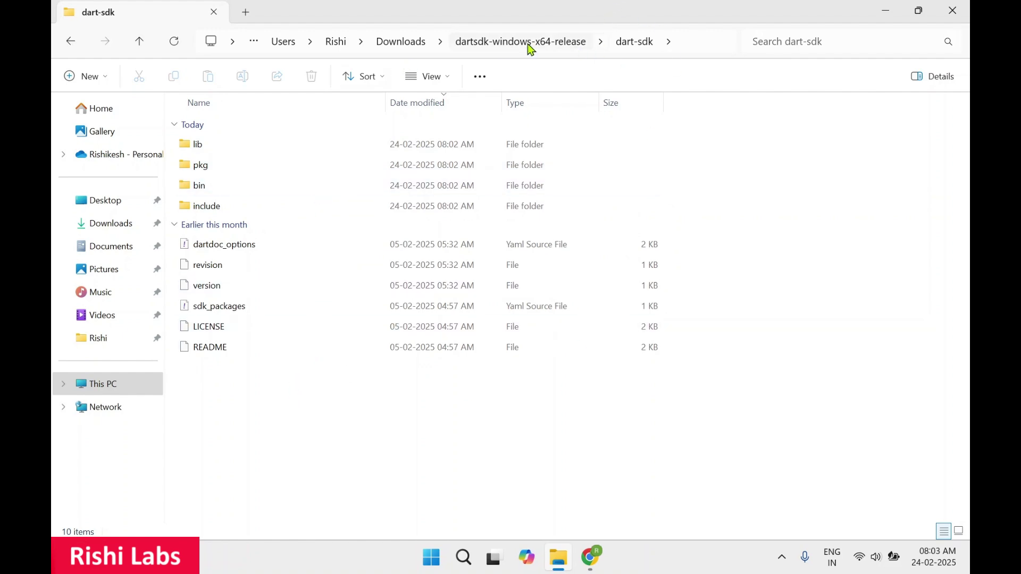
{"action": "left_click", "coordinate": [491, 44]}
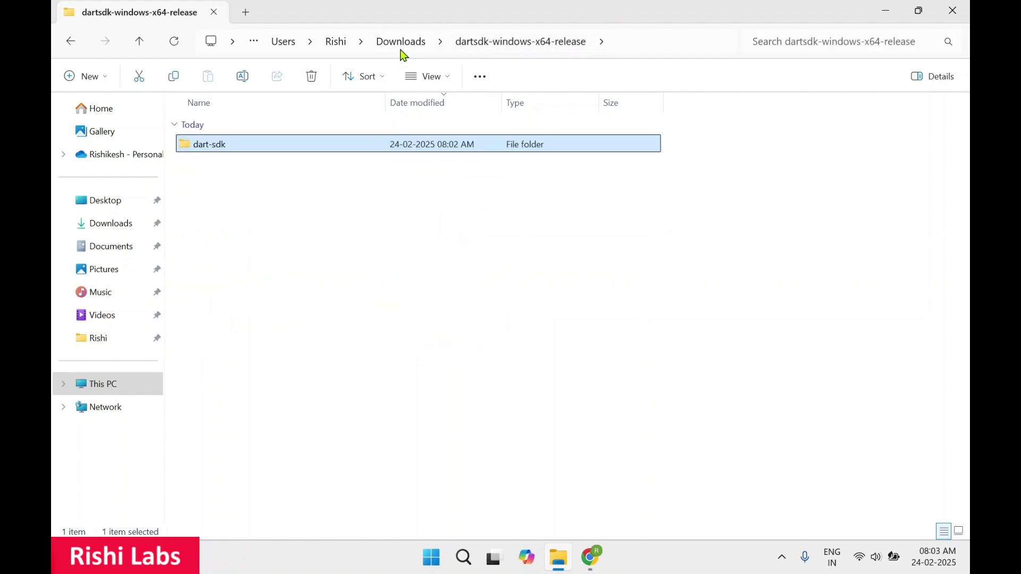
{"action": "left_click", "coordinate": [268, 194]}
{"action": "left_click", "coordinate": [245, 152]}
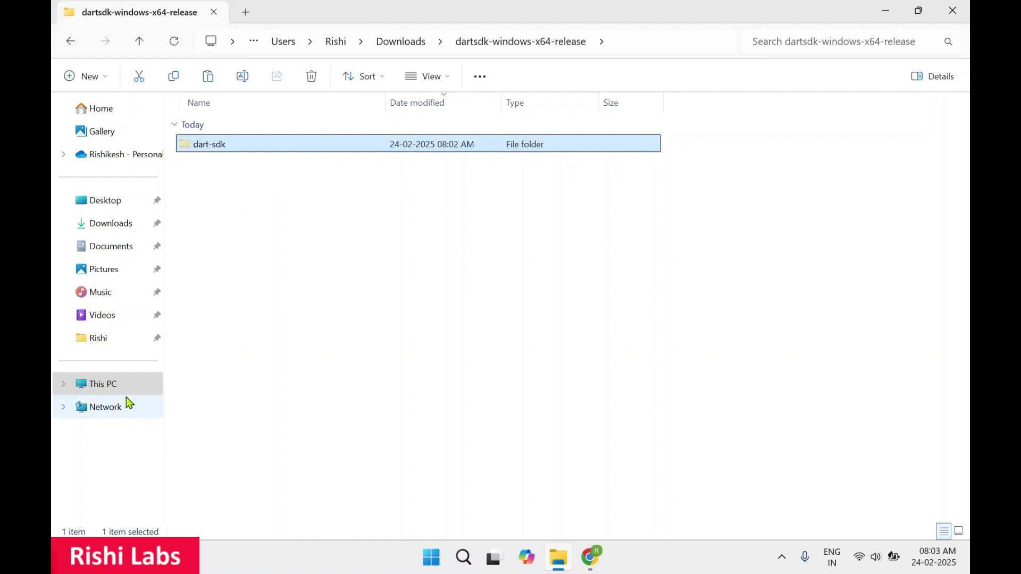
{"action": "left_click", "coordinate": [110, 386]}
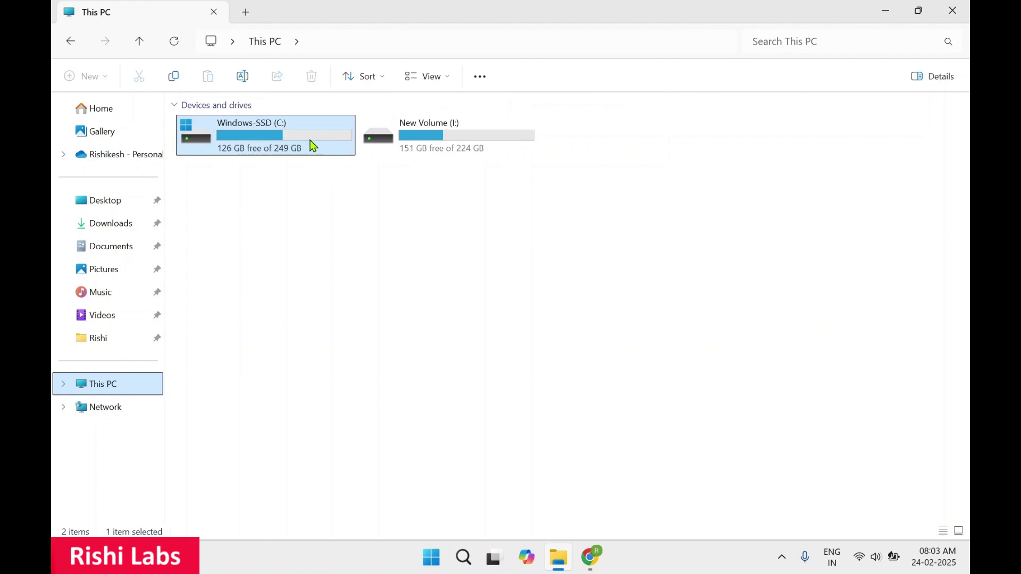
{"action": "double_click", "coordinate": [311, 145]}
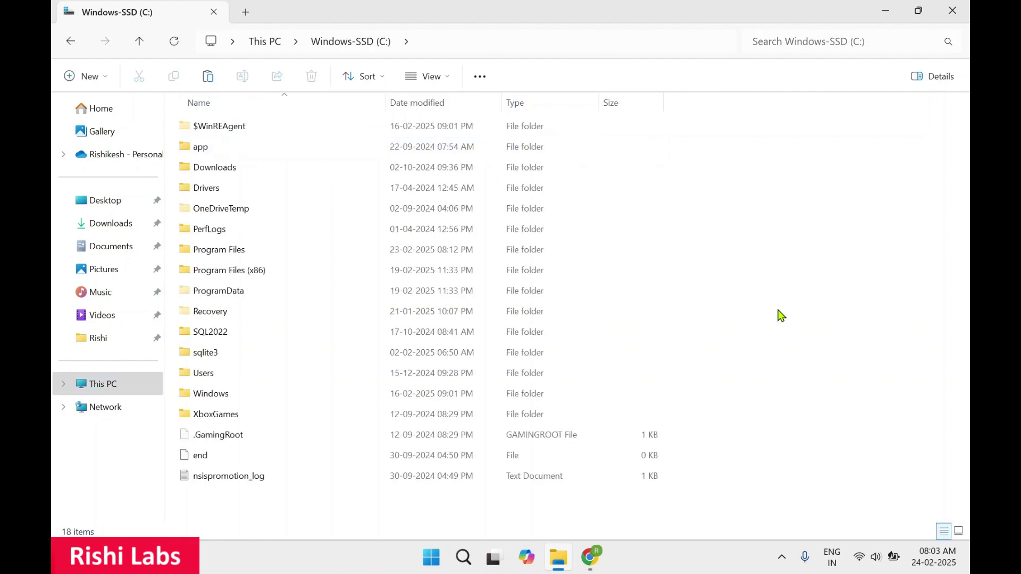
{"action": "key", "text": "ctrl+v"}
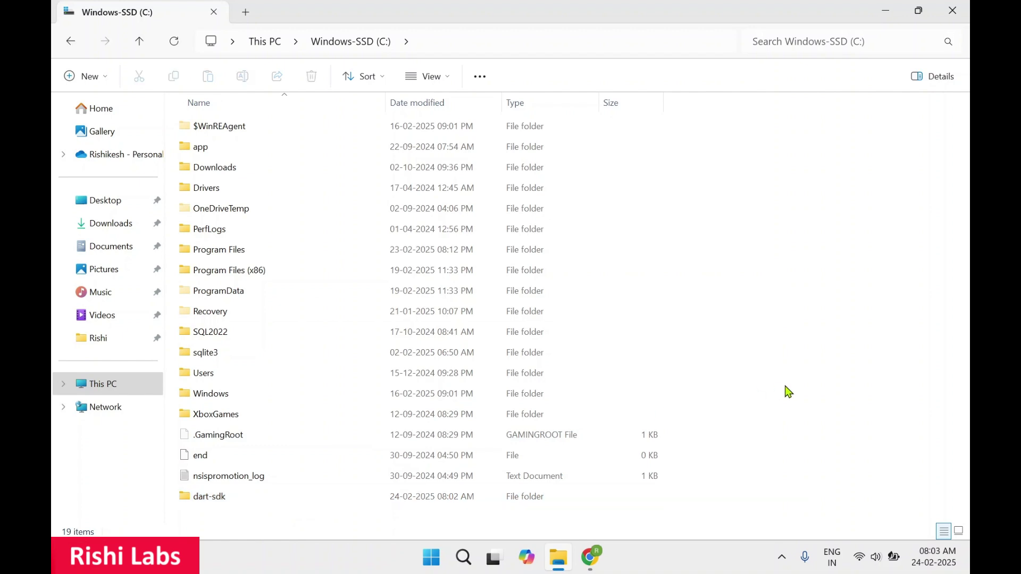
- Open dart-sdk\bin on C: and view its full path C:\dart-sdk\bin in the address bar
{"action": "double_click", "coordinate": [237, 496]}
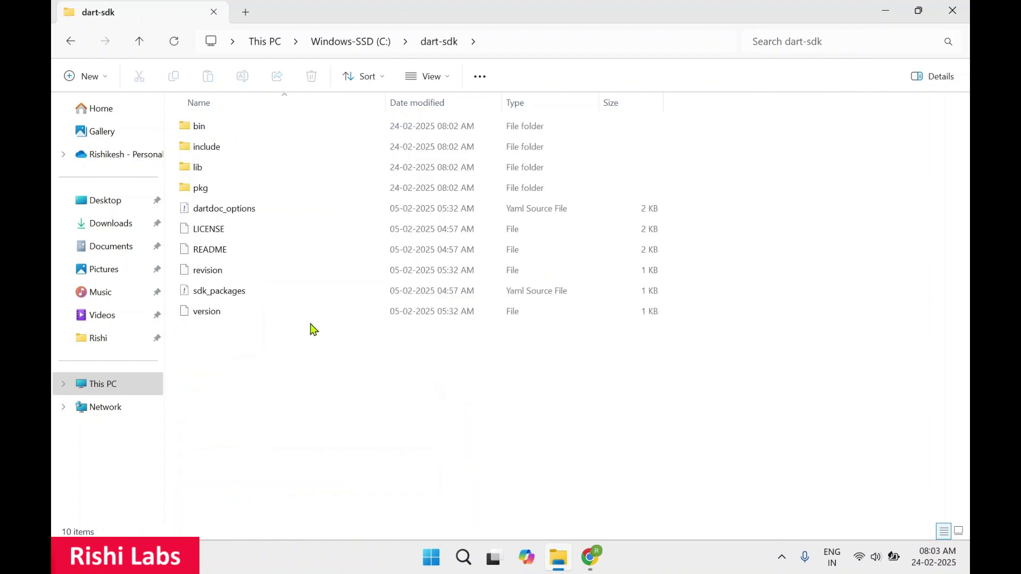
{"action": "double_click", "coordinate": [234, 130]}
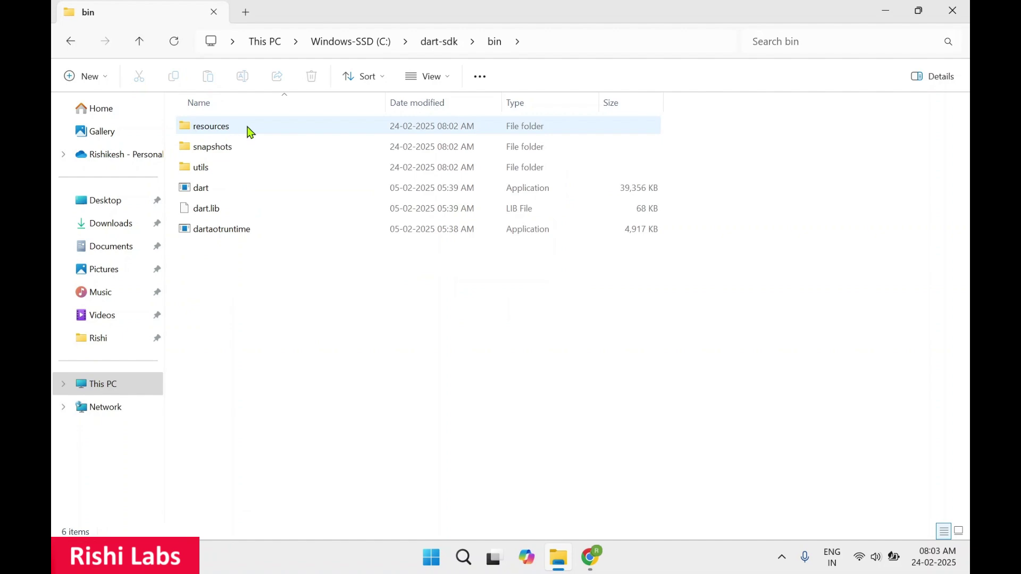
{"action": "left_click", "coordinate": [583, 41]}
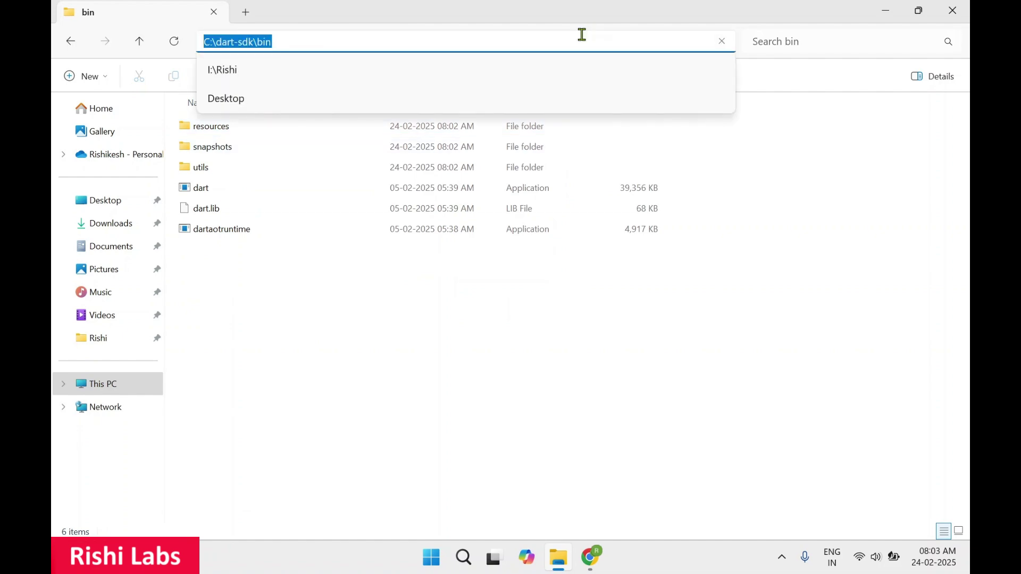
{"action": "left_click", "coordinate": [295, 332]}
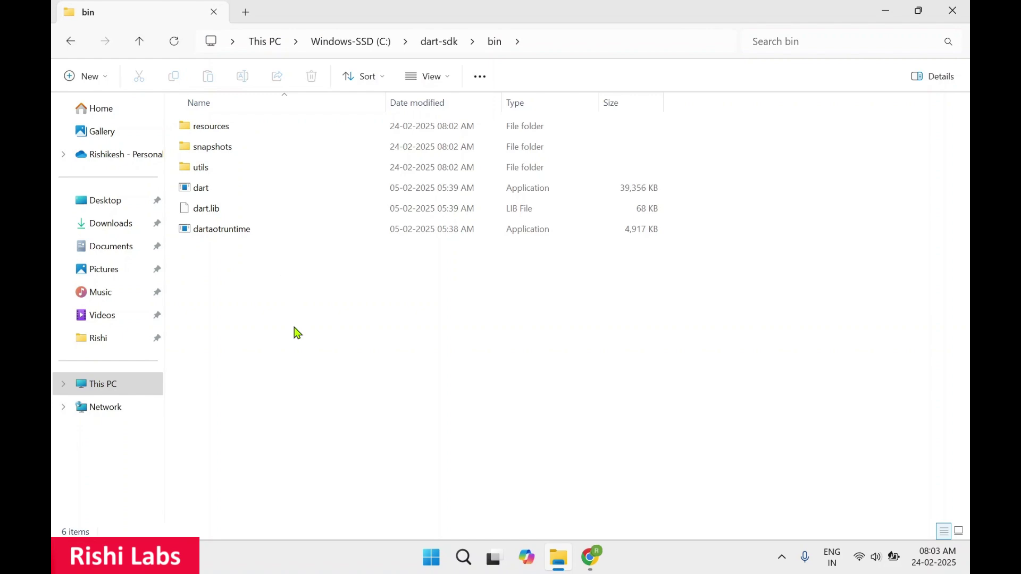
- Open 'Edit the system environment variables', go to Environment Variables, and select the system Path
{"action": "key", "text": "super"}
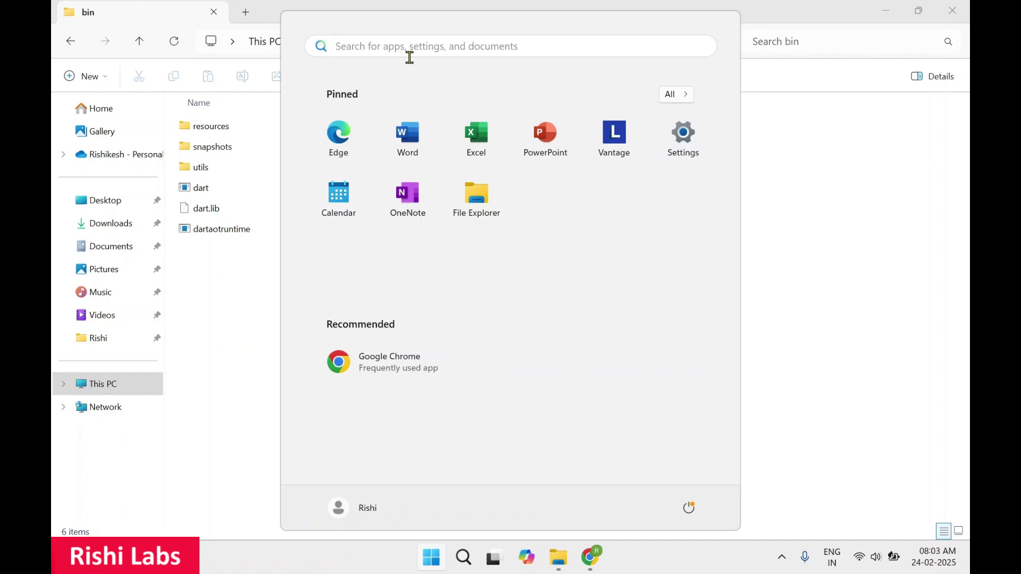
{"action": "type", "text": "edit"}
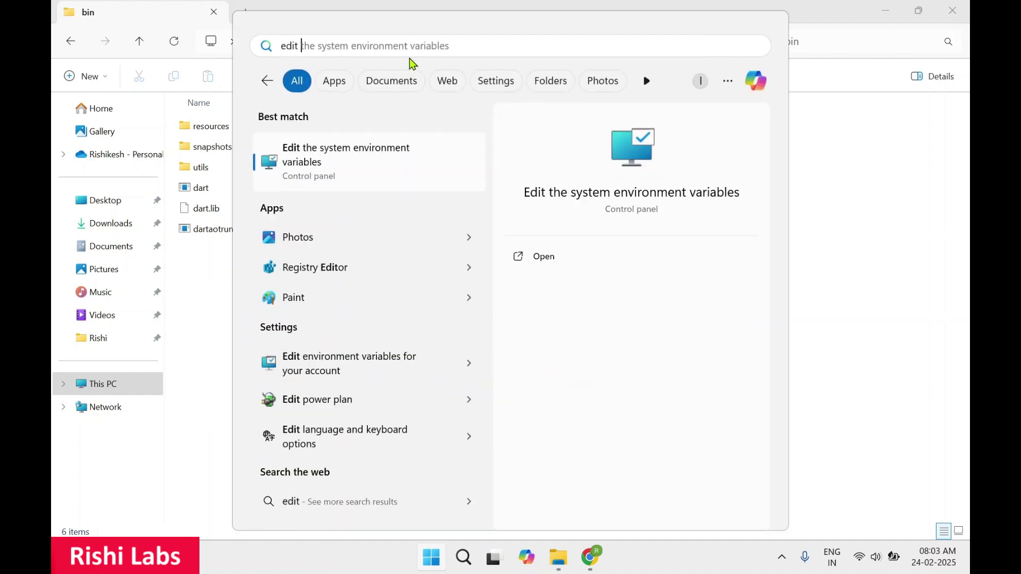
{"action": "left_click", "coordinate": [365, 162]}
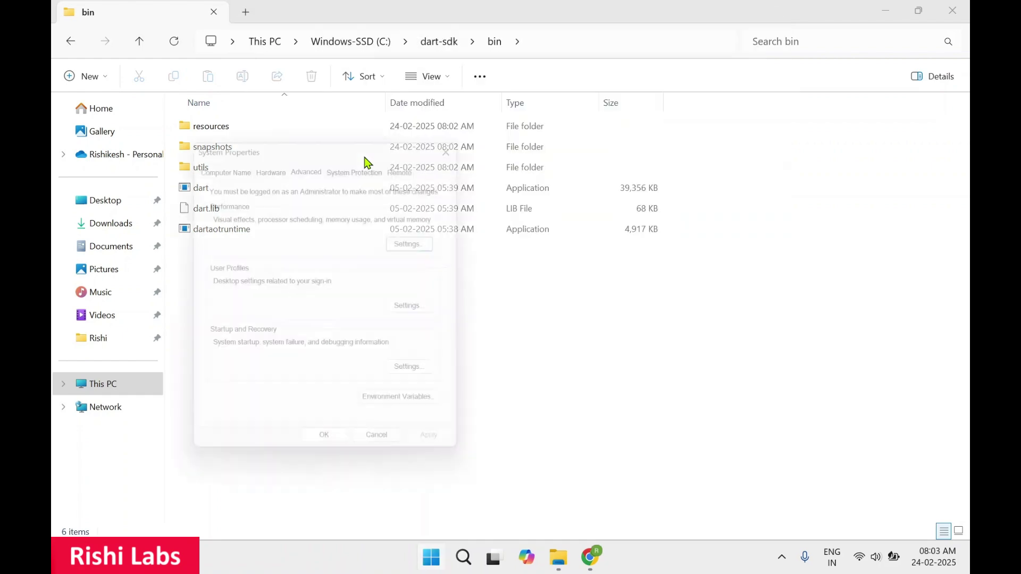
{"action": "left_click", "coordinate": [425, 413]}
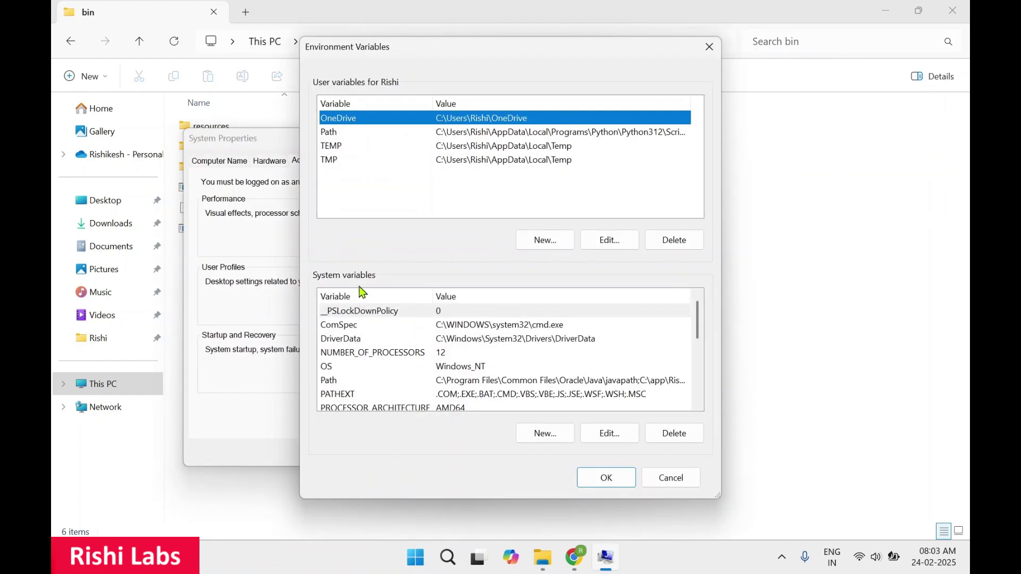
{"action": "left_click", "coordinate": [376, 354]}
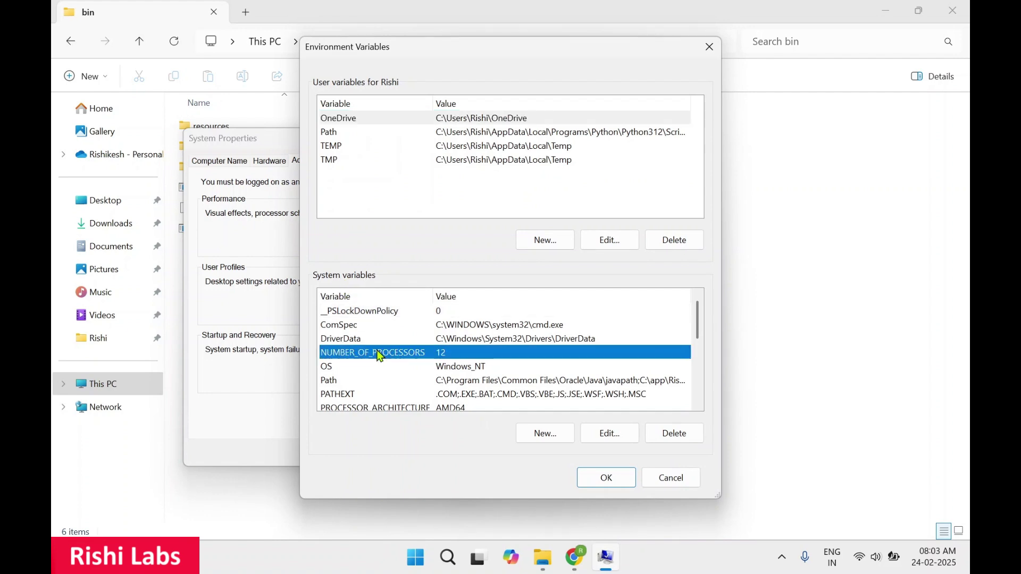
{"action": "scroll", "coordinate": [376, 359], "scroll_direction": "down", "scroll_amount": 1}
{"action": "left_click", "coordinate": [340, 343]}
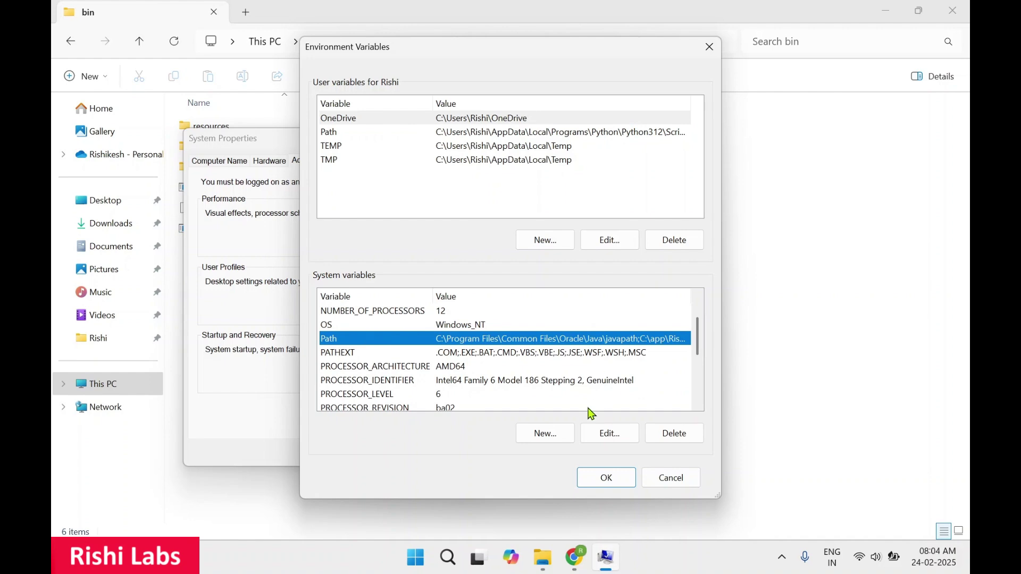
- Add C:\dart-sdk\bin as a new Path entry and confirm all three dialogs with OK
{"action": "left_click", "coordinate": [611, 437]}
{"action": "left_click", "coordinate": [527, 381]}
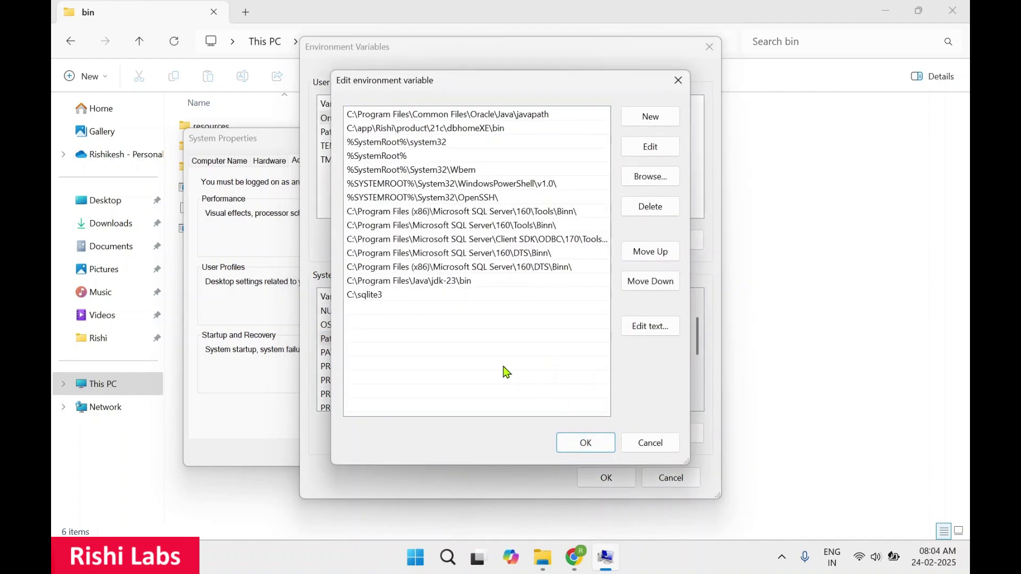
{"action": "left_click", "coordinate": [650, 118]}
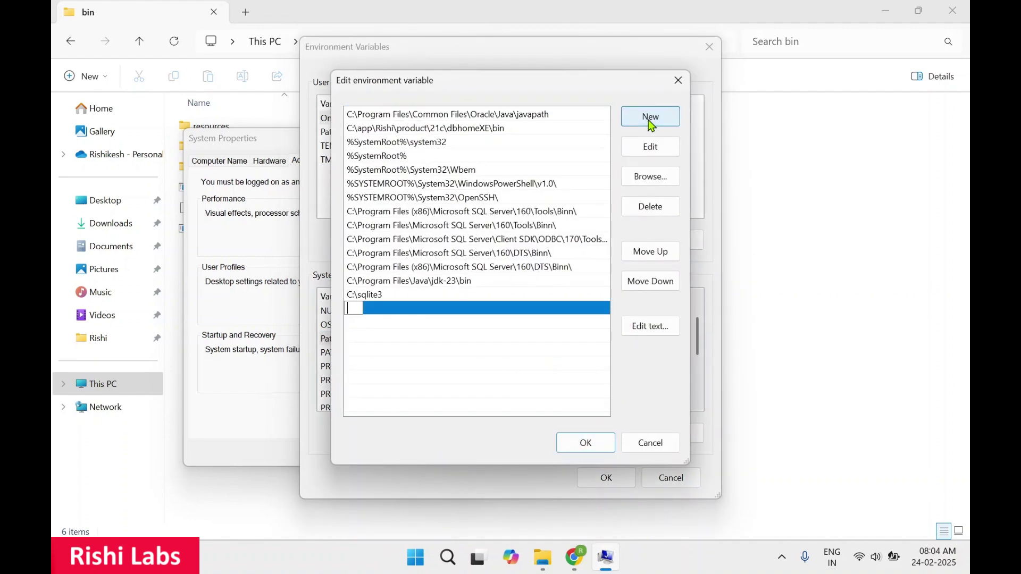
{"action": "type", "text": "C:\\dart-sdk\\bin"}
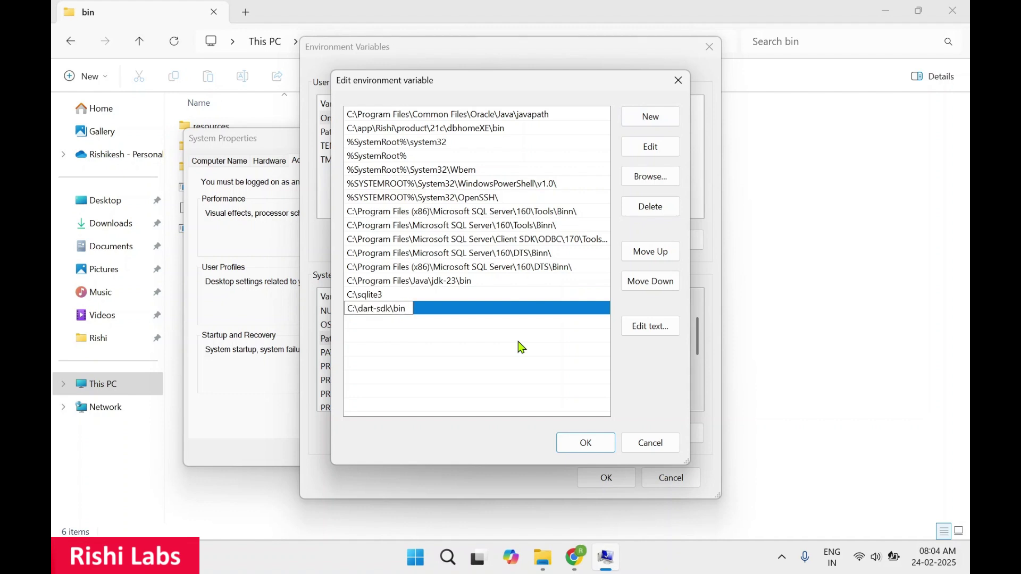
{"action": "left_click", "coordinate": [403, 348]}
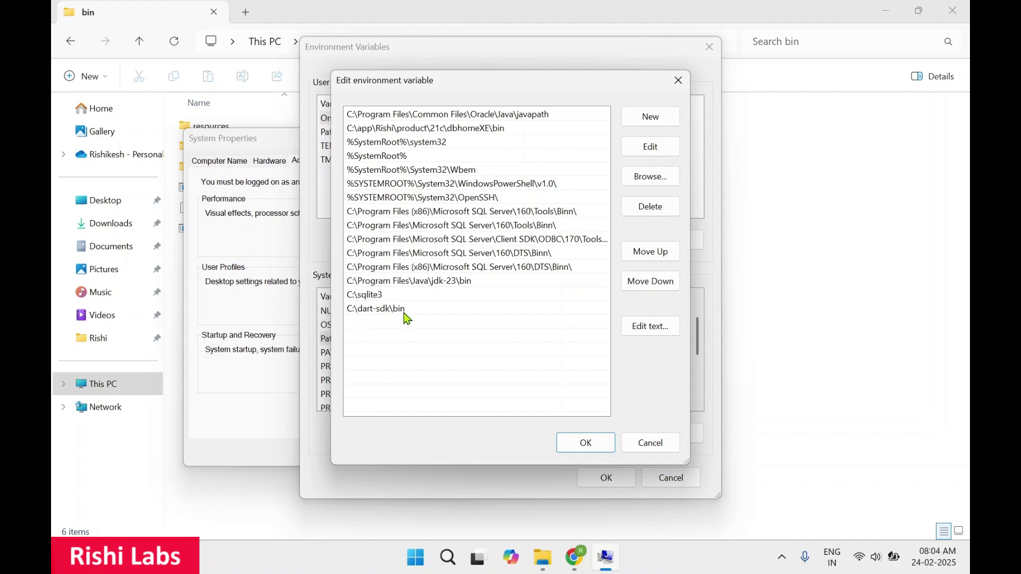
{"action": "left_click", "coordinate": [580, 445]}
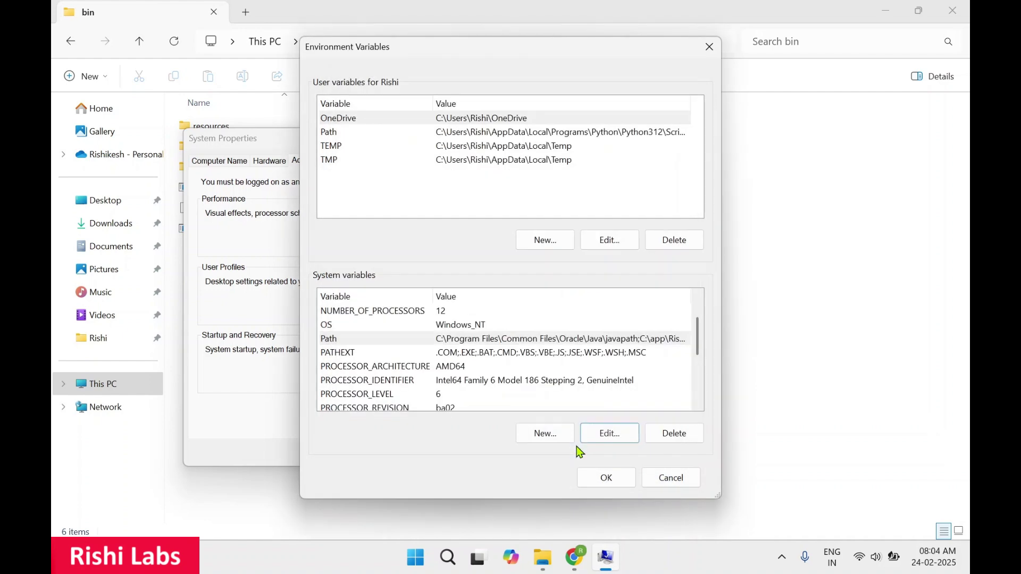
{"action": "left_click", "coordinate": [603, 479]}
{"action": "left_click", "coordinate": [332, 453]}
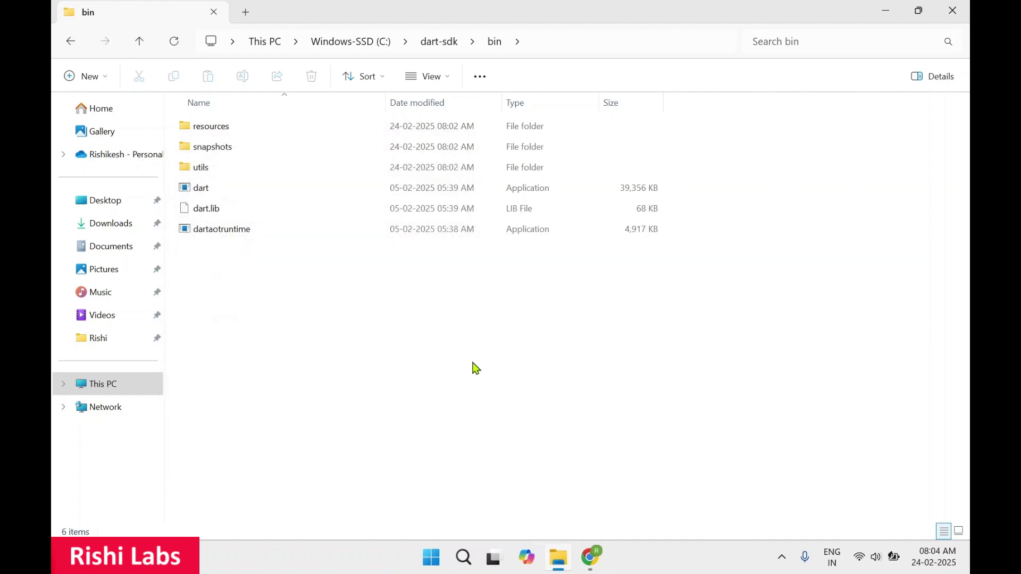
- Minimize File Explorer and Chrome, then bring up the Start menu
{"action": "left_click", "coordinate": [891, 14]}
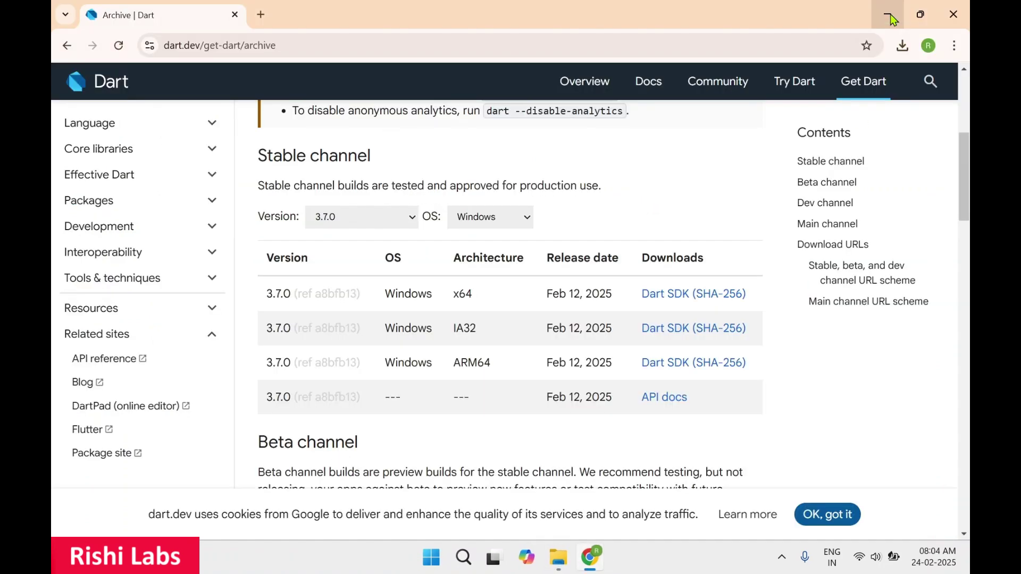
{"action": "left_click", "coordinate": [883, 7]}
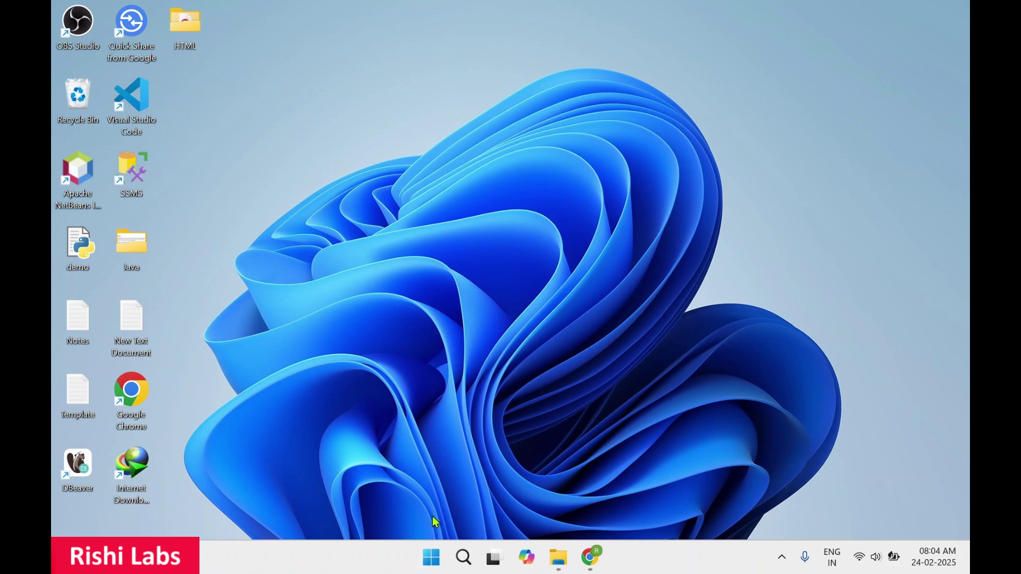
{"action": "left_click", "coordinate": [433, 561]}
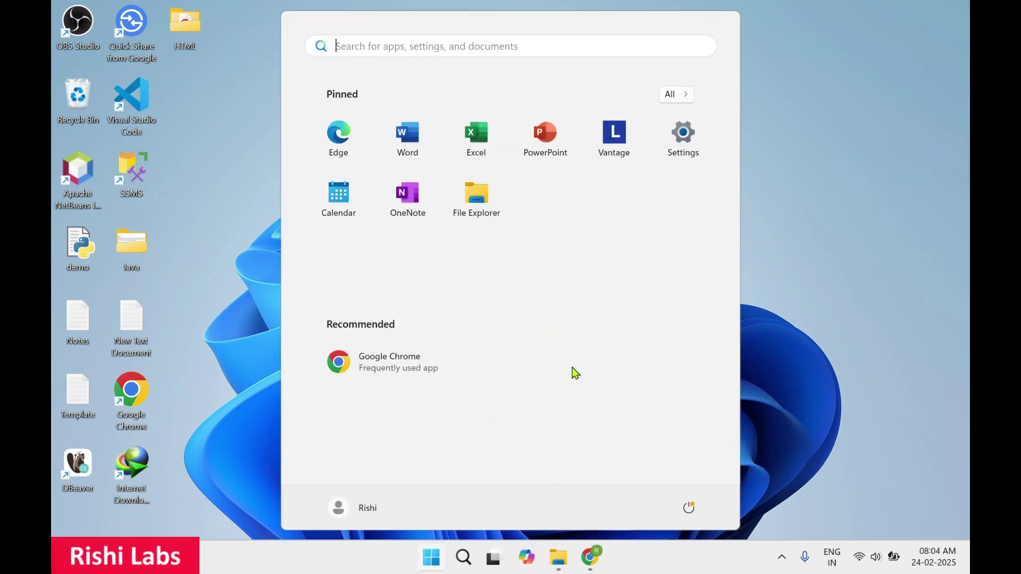
{"action": "type", "text": "cmd"}
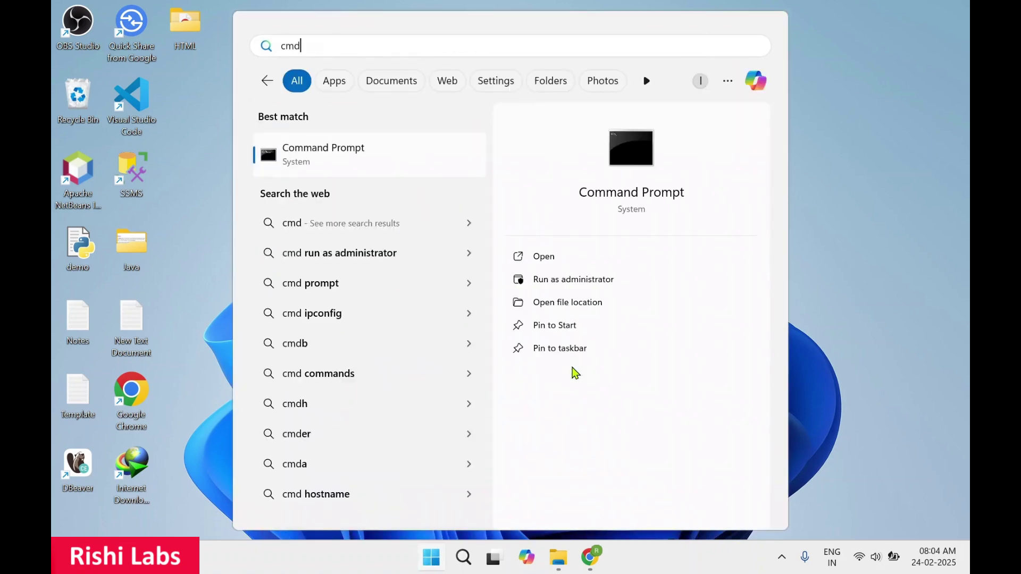
- Launch Command Prompt from the 'cmd' search and run dart -v
{"action": "key", "text": "Return"}
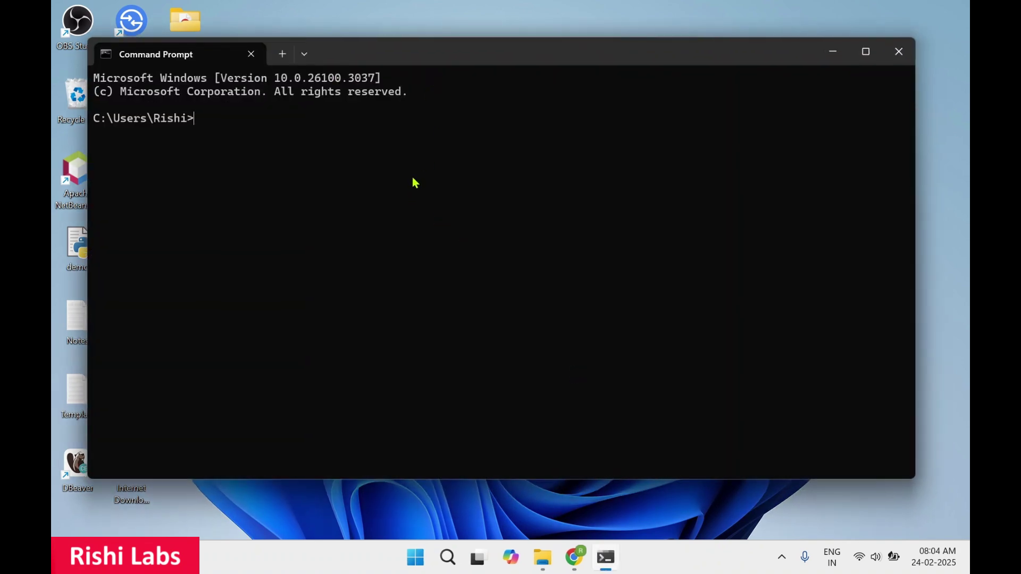
{"action": "type", "text": "d"}
{"action": "type", "text": "art -"}
{"action": "type", "text": "v"}
{"action": "key", "text": "Return"}
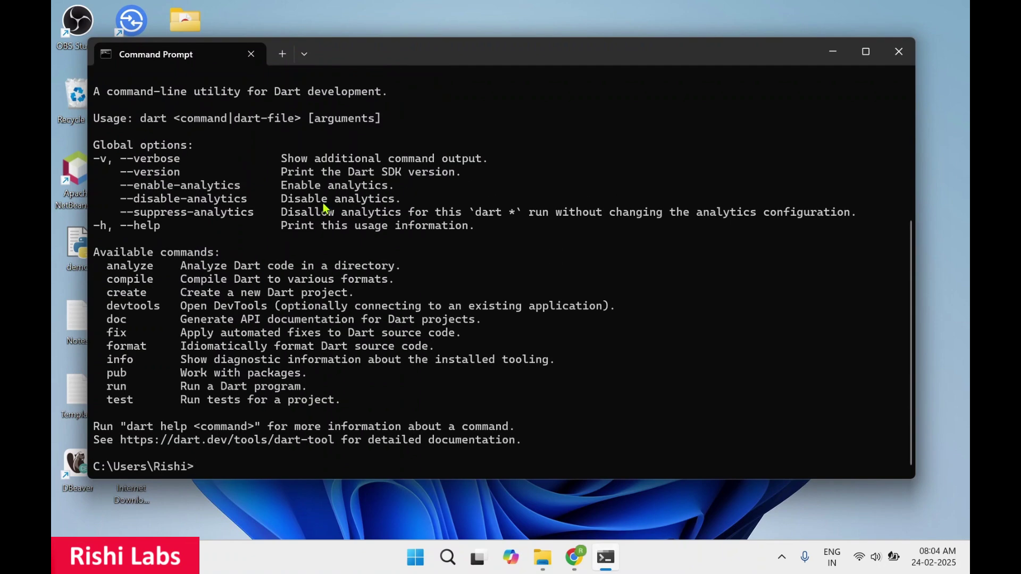
{"action": "scroll", "coordinate": [325, 206], "scroll_direction": "up", "scroll_amount": 4}
{"action": "scroll", "coordinate": [326, 209], "scroll_direction": "up", "scroll_amount": 2}
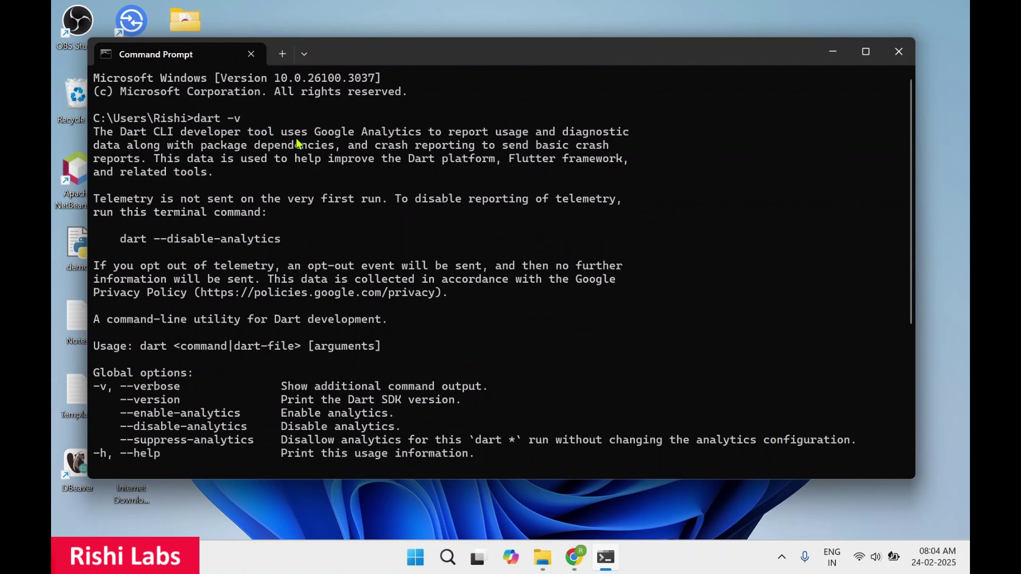
{"action": "scroll", "coordinate": [249, 183], "scroll_direction": "down", "scroll_amount": 1}
{"action": "scroll", "coordinate": [248, 183], "scroll_direction": "down", "scroll_amount": 1}
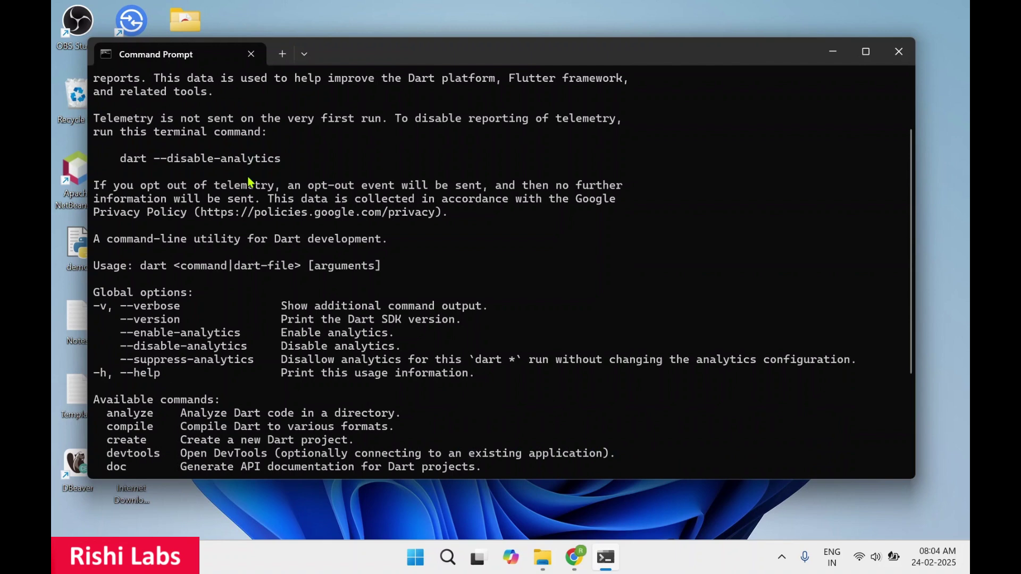
{"action": "scroll", "coordinate": [248, 183], "scroll_direction": "down", "scroll_amount": 3}
{"action": "scroll", "coordinate": [248, 183], "scroll_direction": "down", "scroll_amount": 1}
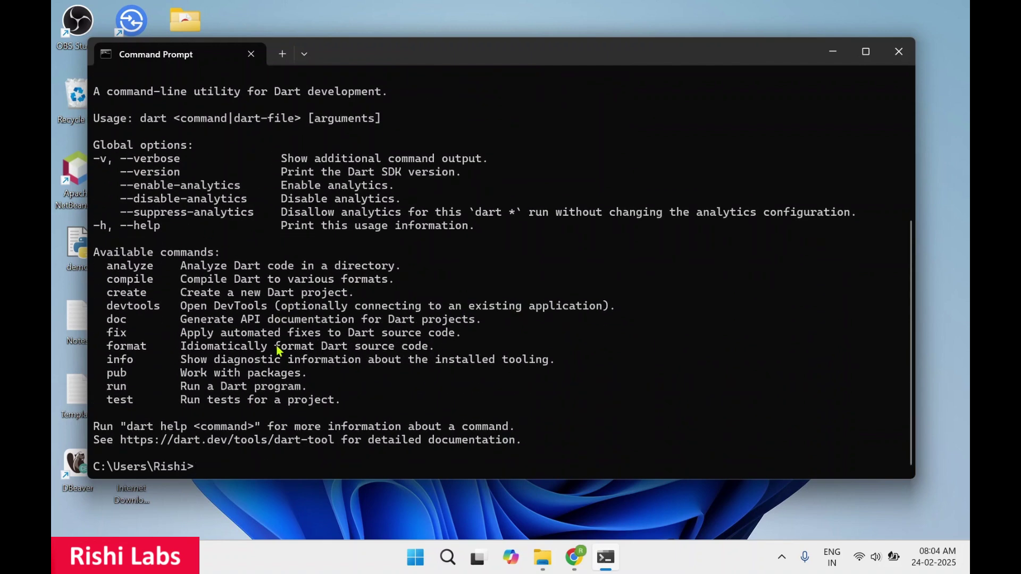
{"action": "scroll", "coordinate": [278, 351], "scroll_direction": "up", "scroll_amount": 6}
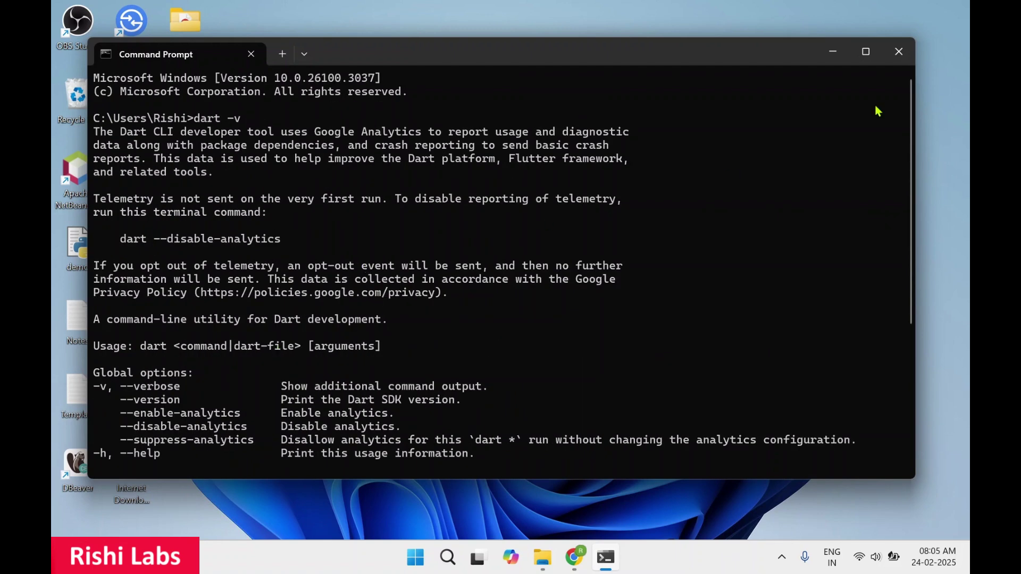
{"action": "left_click", "coordinate": [899, 51]}
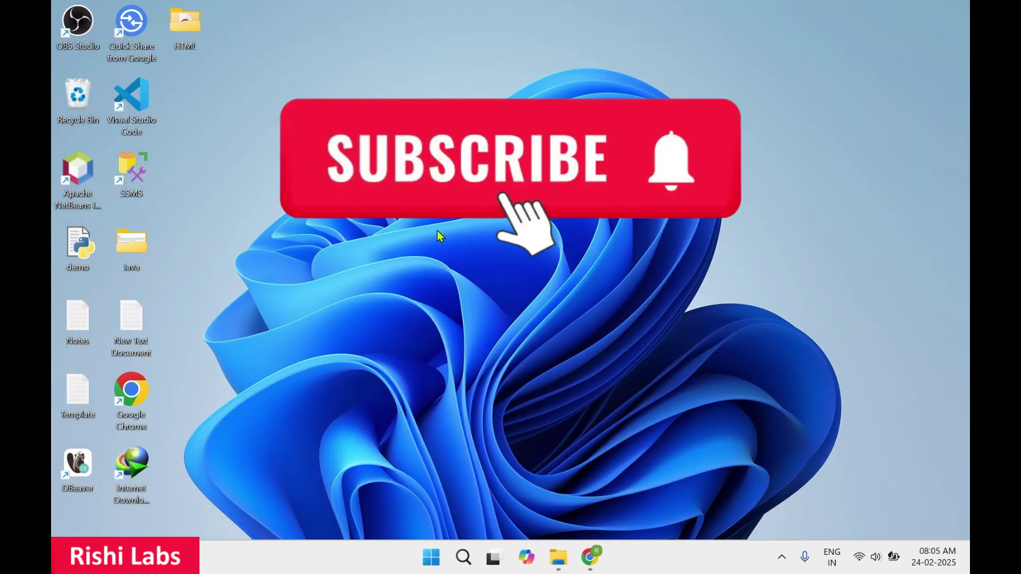